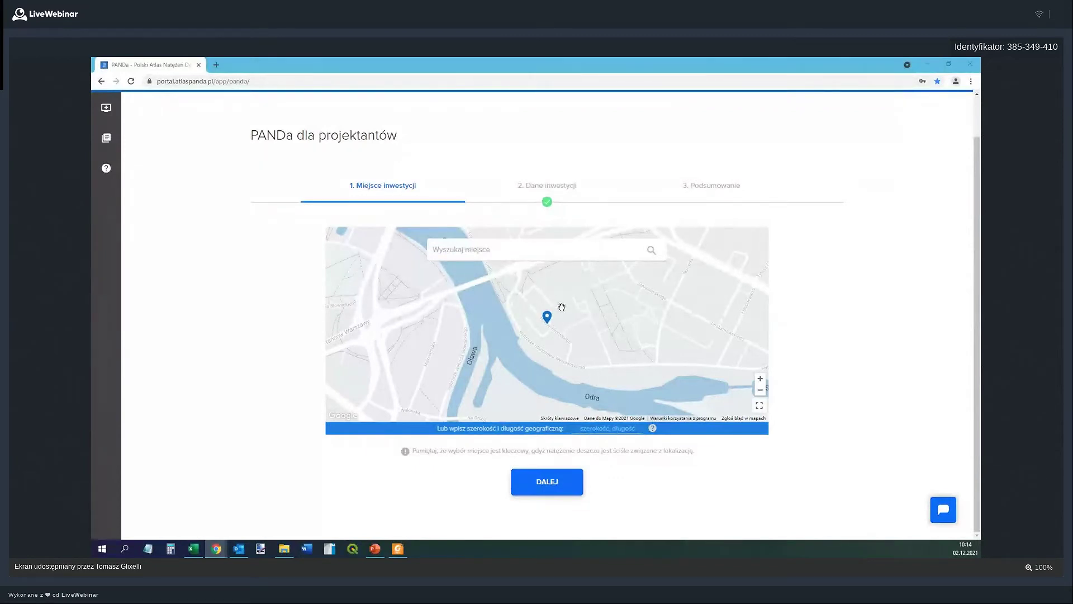
Step: Check the investment pin in Wrocław against the regional and street-level map and continue to the investment data
{"action": "scroll", "coordinate": [564, 302], "scroll_direction": "down", "scroll_amount": 2}
{"action": "scroll", "coordinate": [564, 297], "scroll_direction": "down", "scroll_amount": 5}
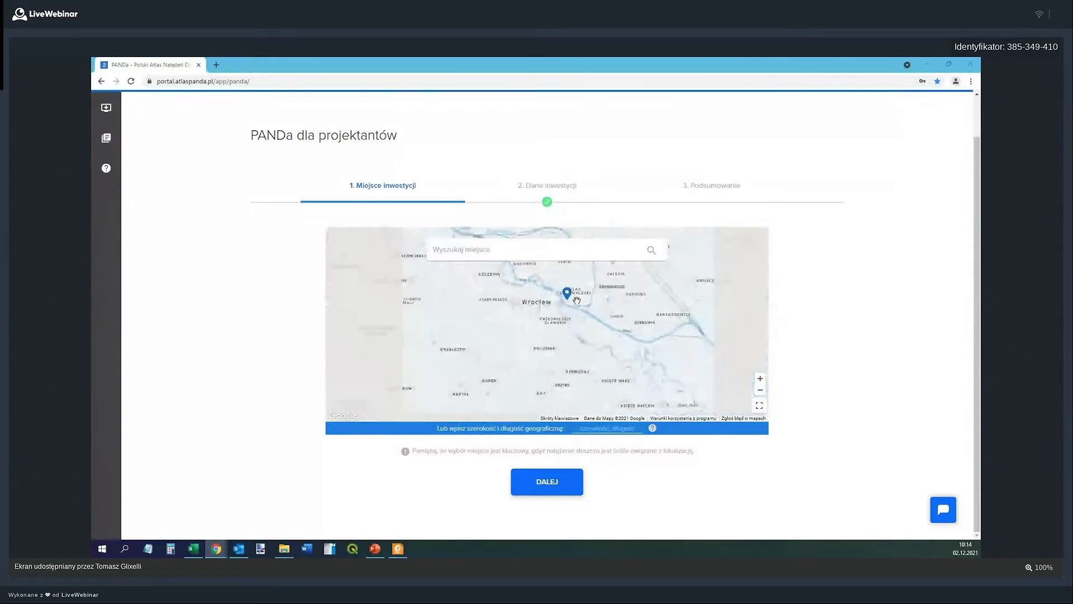
{"action": "scroll", "coordinate": [465, 315], "scroll_direction": "down", "scroll_amount": 1}
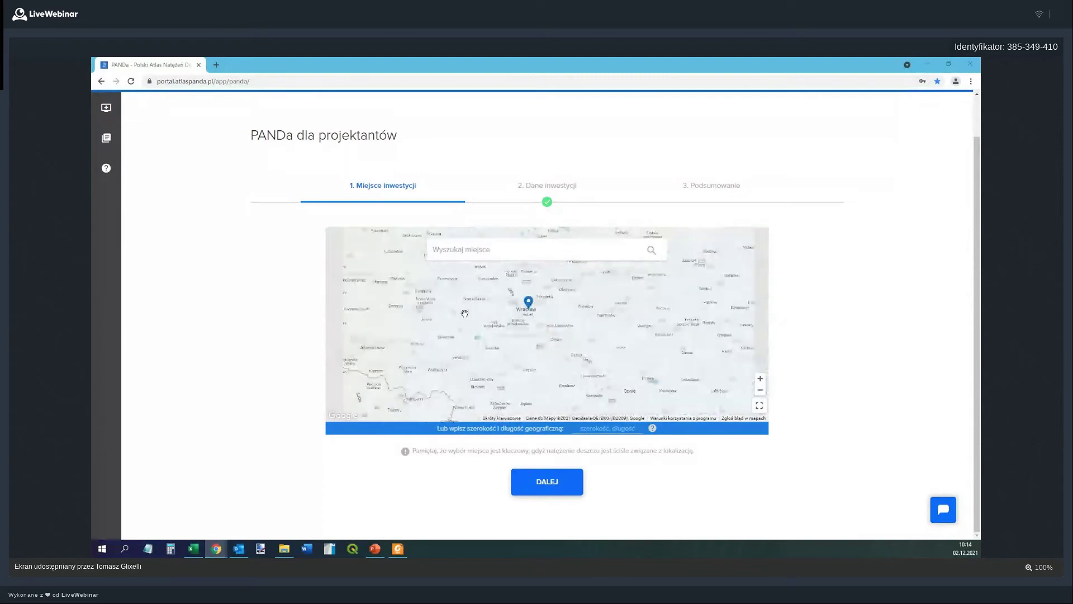
{"action": "left_click_drag", "start_coordinate": [502, 303], "coordinate": [491, 333]}
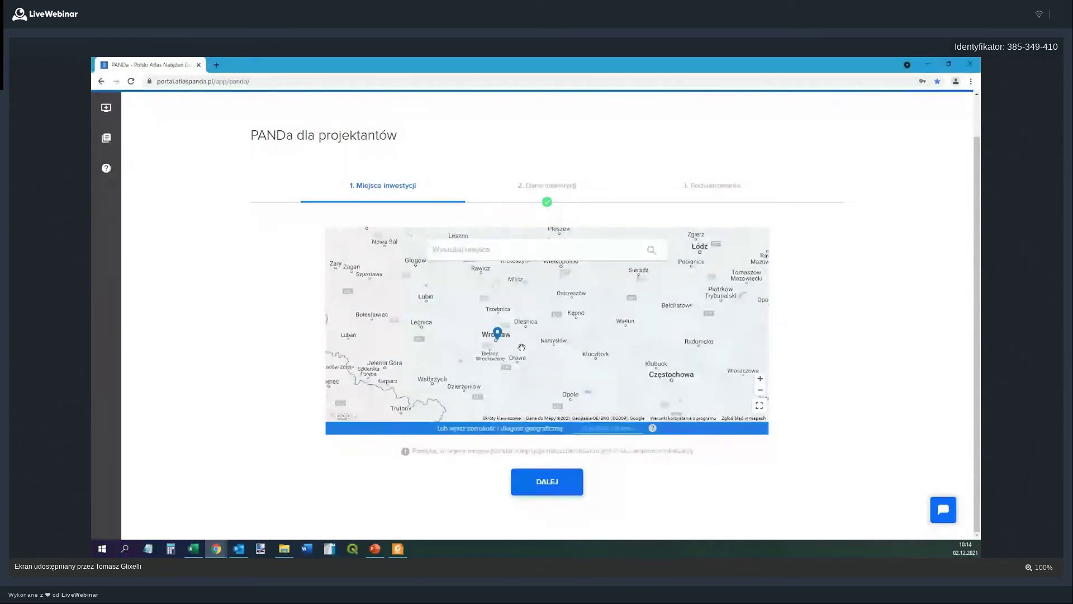
{"action": "scroll", "coordinate": [535, 303], "scroll_direction": "up", "scroll_amount": 3}
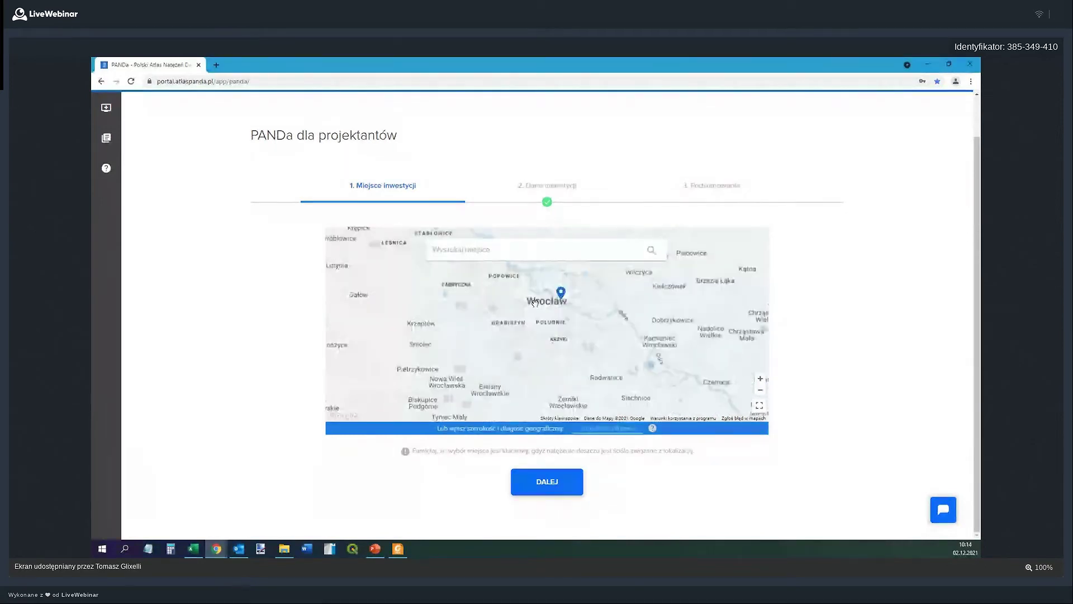
{"action": "scroll", "coordinate": [535, 302], "scroll_direction": "up", "scroll_amount": 1}
{"action": "scroll", "coordinate": [623, 288], "scroll_direction": "up", "scroll_amount": 3}
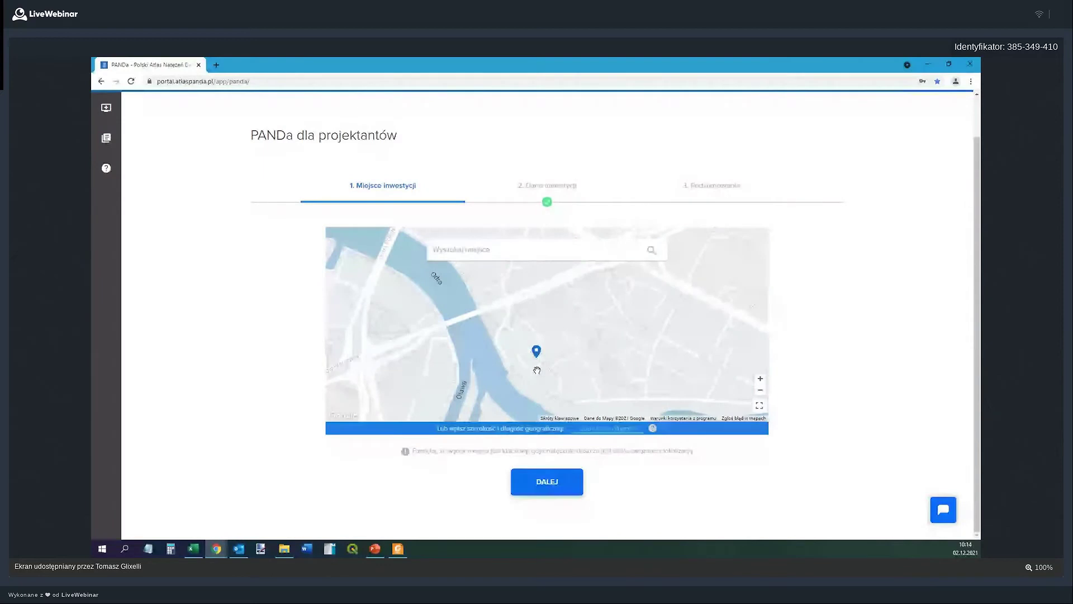
{"action": "scroll", "coordinate": [537, 364], "scroll_direction": "up", "scroll_amount": 1}
{"action": "scroll", "coordinate": [538, 358], "scroll_direction": "down", "scroll_amount": 1}
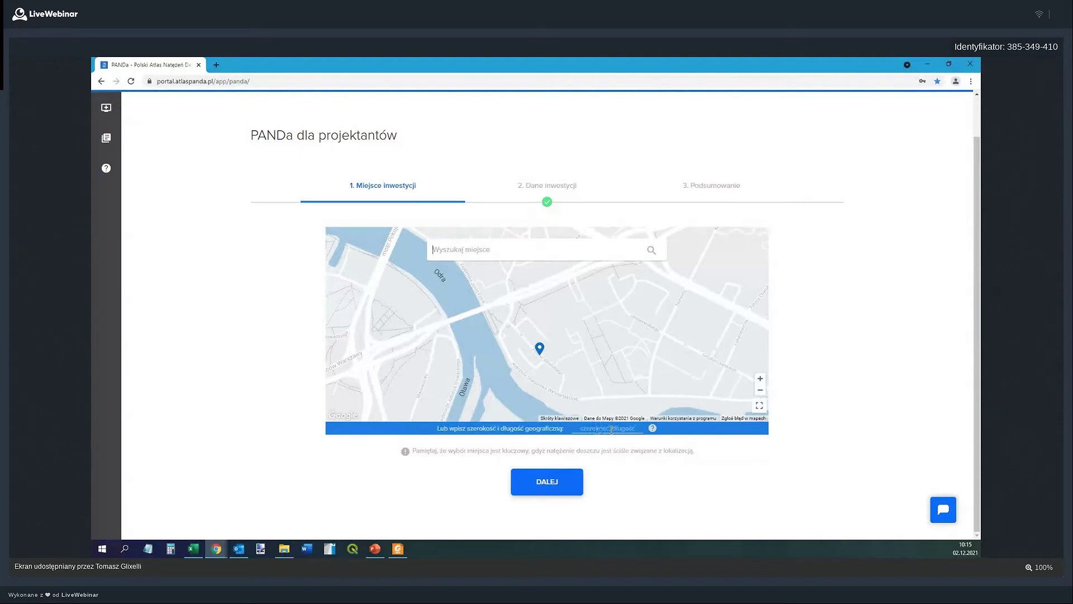
{"action": "left_click", "coordinate": [538, 482]}
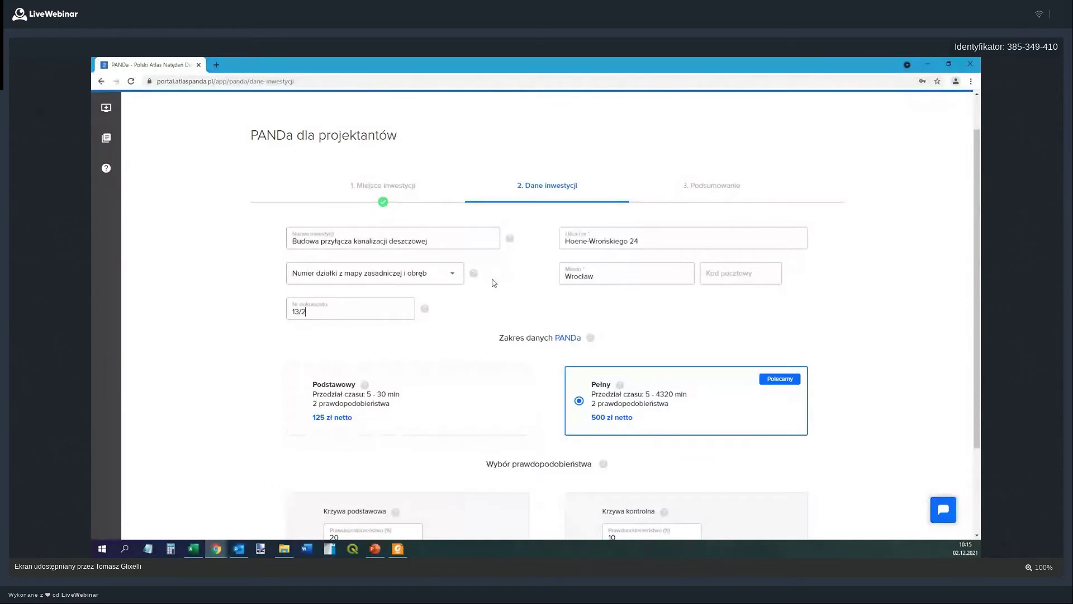
Step: Review the document types available for identifying the investment, leaving the basic-map plot number and precinct option selected
{"action": "left_click", "coordinate": [302, 281]}
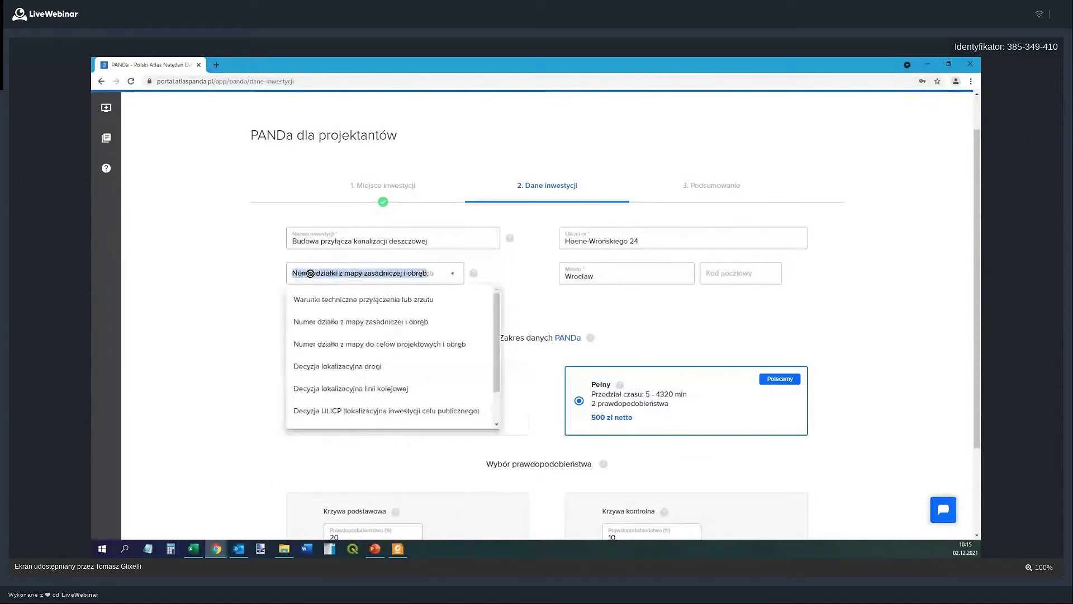
{"action": "left_click", "coordinate": [267, 281]}
{"action": "left_click", "coordinate": [309, 276]}
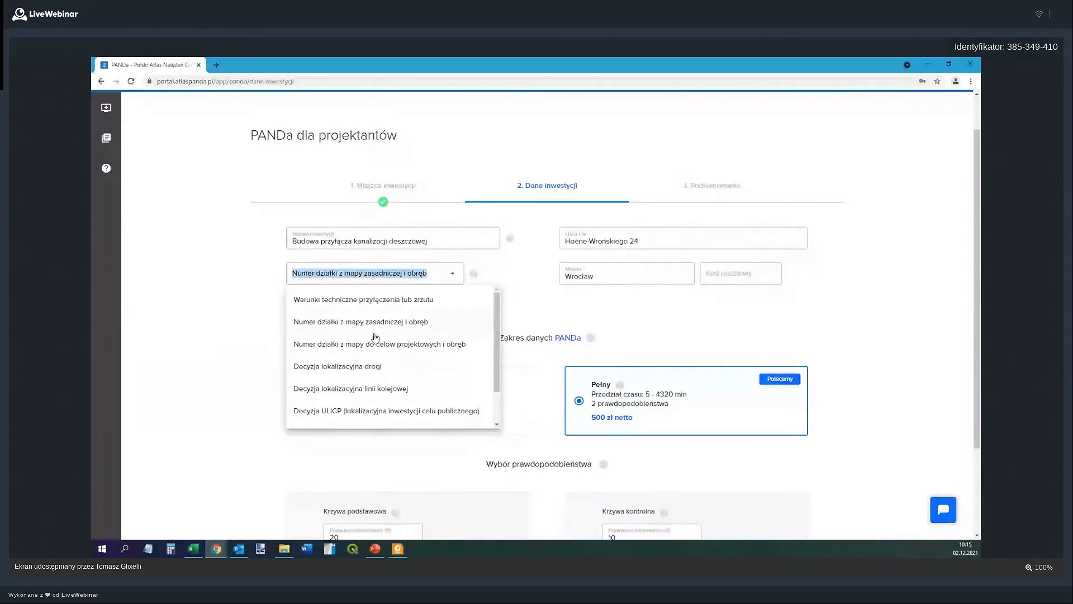
{"action": "scroll", "coordinate": [436, 340], "scroll_direction": "down", "scroll_amount": 1}
{"action": "scroll", "coordinate": [435, 340], "scroll_direction": "down", "scroll_amount": 1}
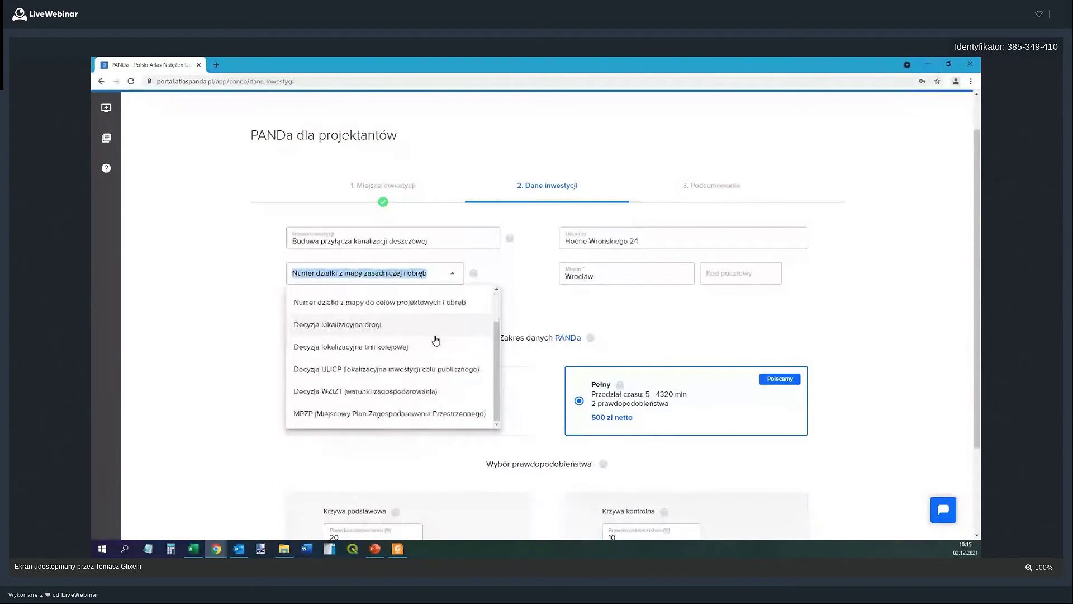
{"action": "scroll", "coordinate": [435, 340], "scroll_direction": "up", "scroll_amount": 1}
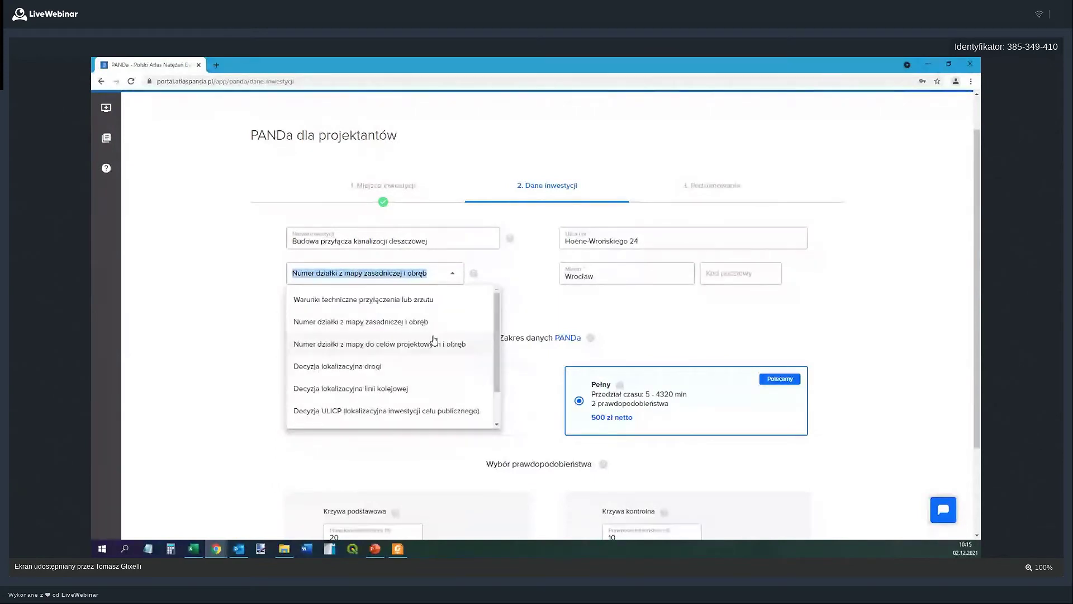
{"action": "left_click", "coordinate": [265, 276]}
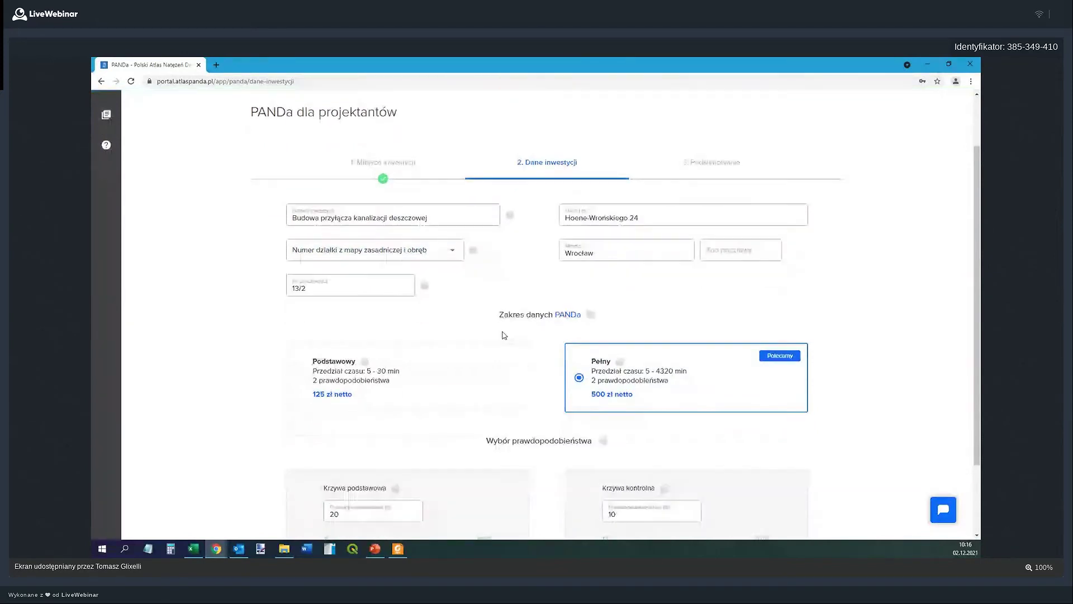
Step: Examine the PANDa data scope section with its Podstawowy and Pełny variants, and read the help for data scope and document number
{"action": "scroll", "coordinate": [500, 335], "scroll_direction": "down", "scroll_amount": 1}
{"action": "left_click_drag", "start_coordinate": [499, 291], "coordinate": [589, 298]}
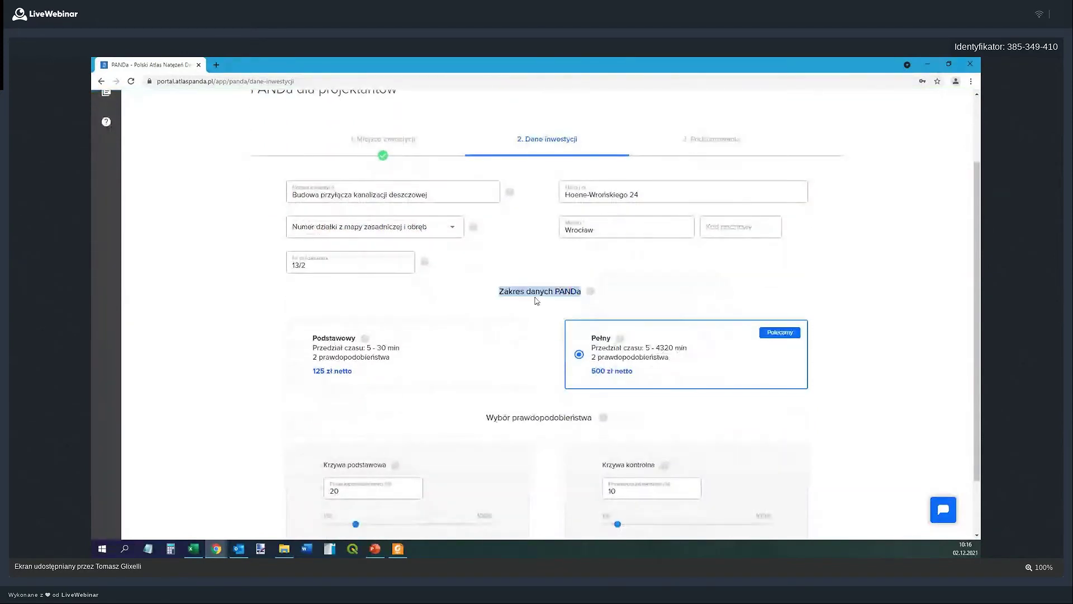
{"action": "scroll", "coordinate": [473, 294], "scroll_direction": "down", "scroll_amount": 1}
{"action": "scroll", "coordinate": [471, 294], "scroll_direction": "down", "scroll_amount": 1}
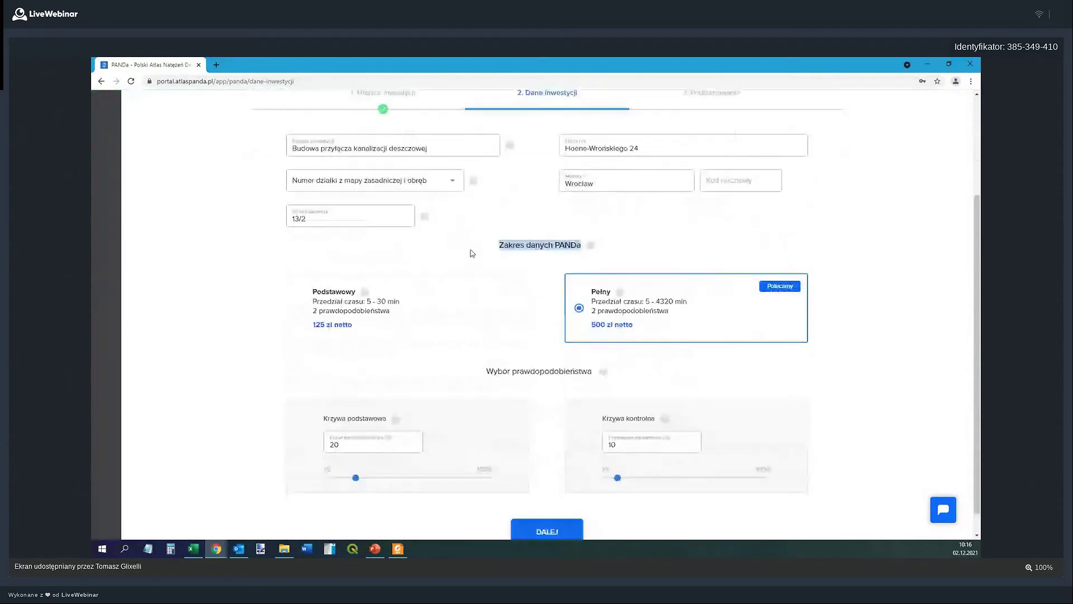
{"action": "left_click", "coordinate": [589, 249]}
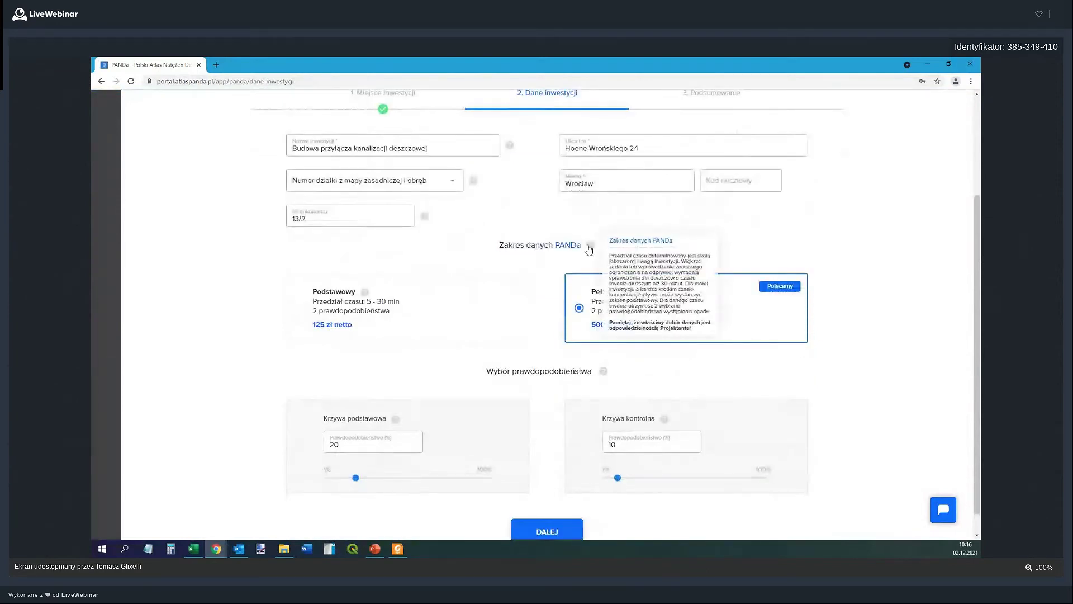
{"action": "mouse_move", "coordinate": [425, 216]}
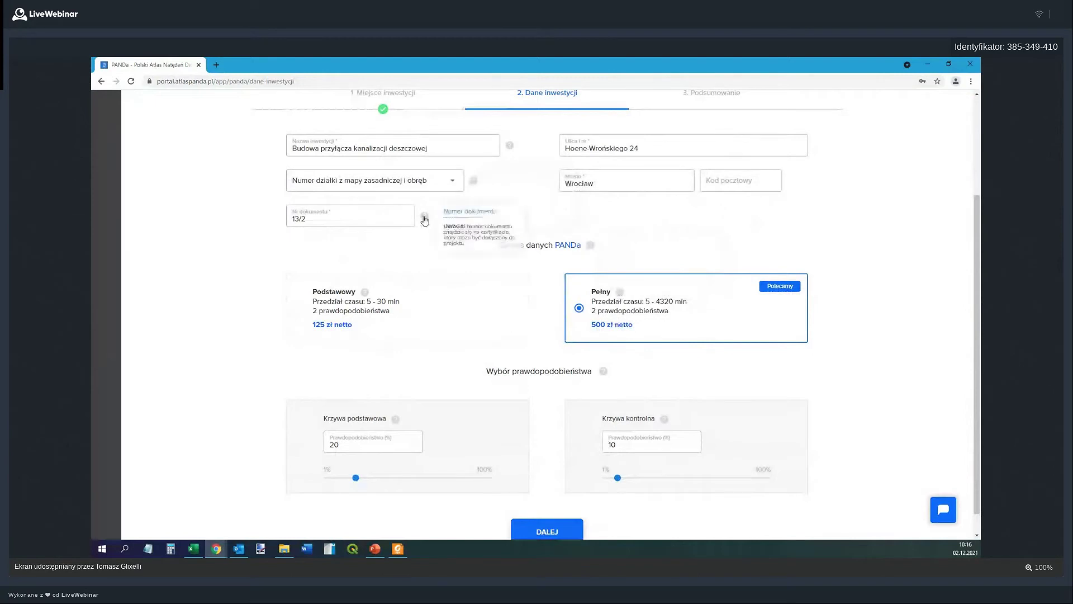
{"action": "left_click_drag", "start_coordinate": [455, 259], "coordinate": [443, 239]}
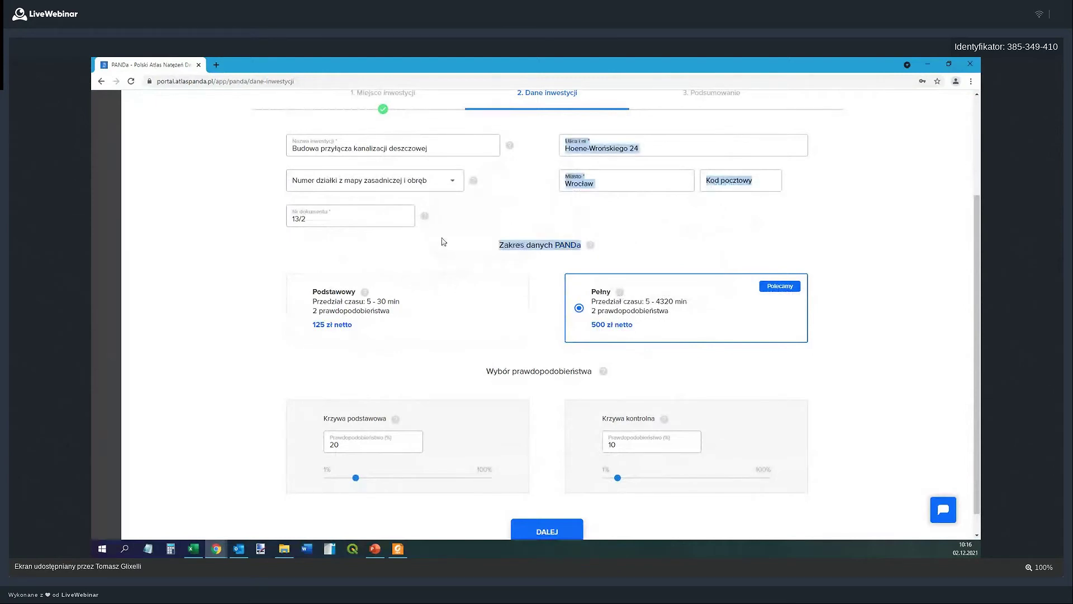
{"action": "left_click", "coordinate": [536, 269]}
{"action": "scroll", "coordinate": [534, 277], "scroll_direction": "down", "scroll_amount": 1}
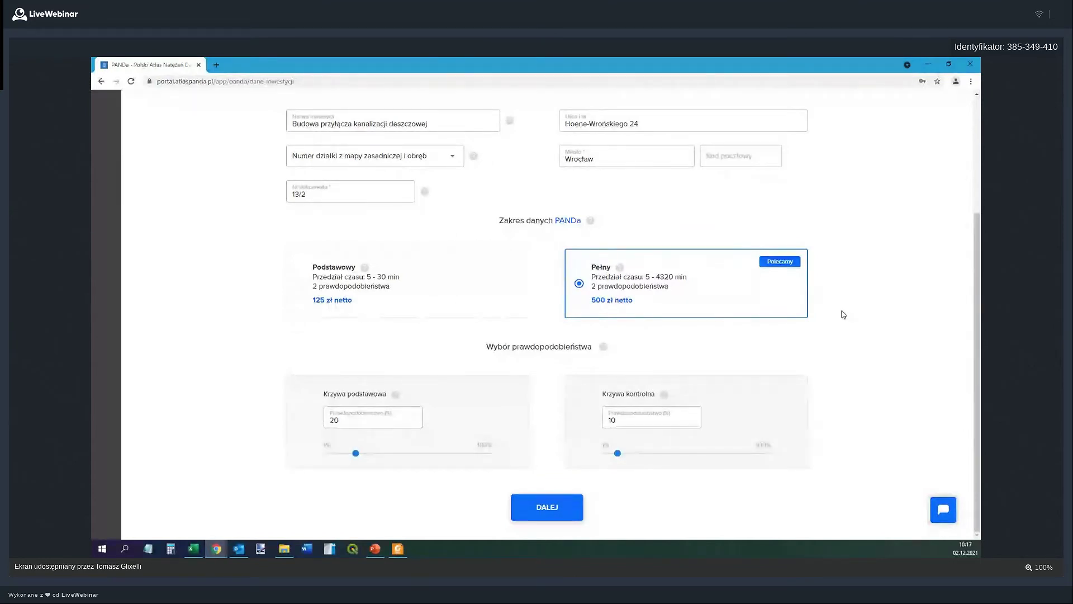
Step: Examine the probability selection for the base curve and the control curve, including the help text of the base curve
{"action": "left_click_drag", "start_coordinate": [511, 347], "coordinate": [592, 348]}
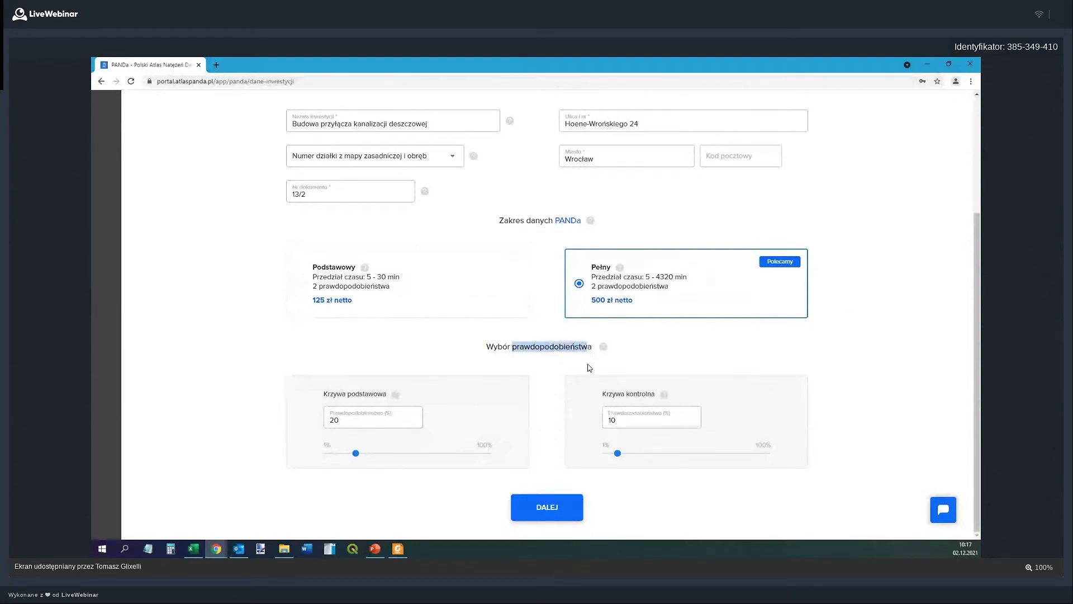
{"action": "left_click", "coordinate": [589, 367]}
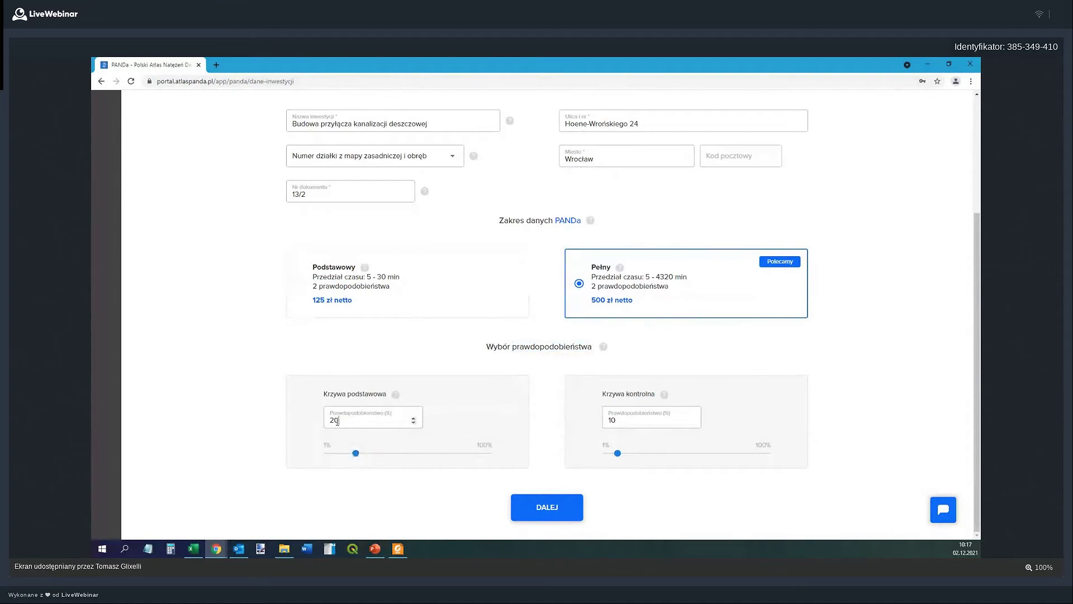
{"action": "mouse_move", "coordinate": [397, 396]}
{"action": "left_click_drag", "start_coordinate": [324, 395], "coordinate": [395, 395]}
{"action": "mouse_move", "coordinate": [396, 394]}
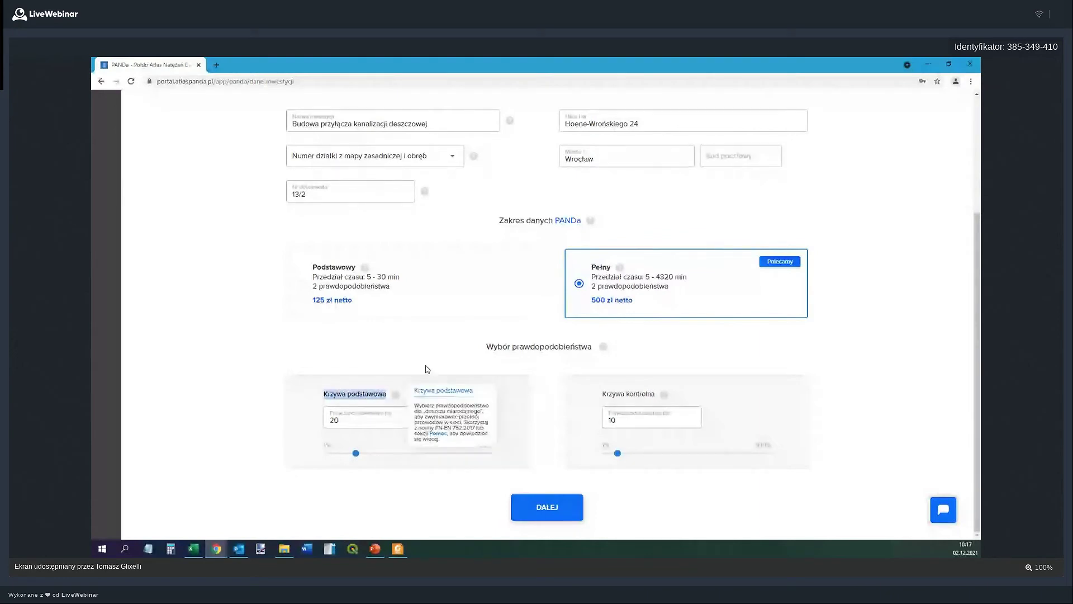
{"action": "left_click", "coordinate": [427, 369]}
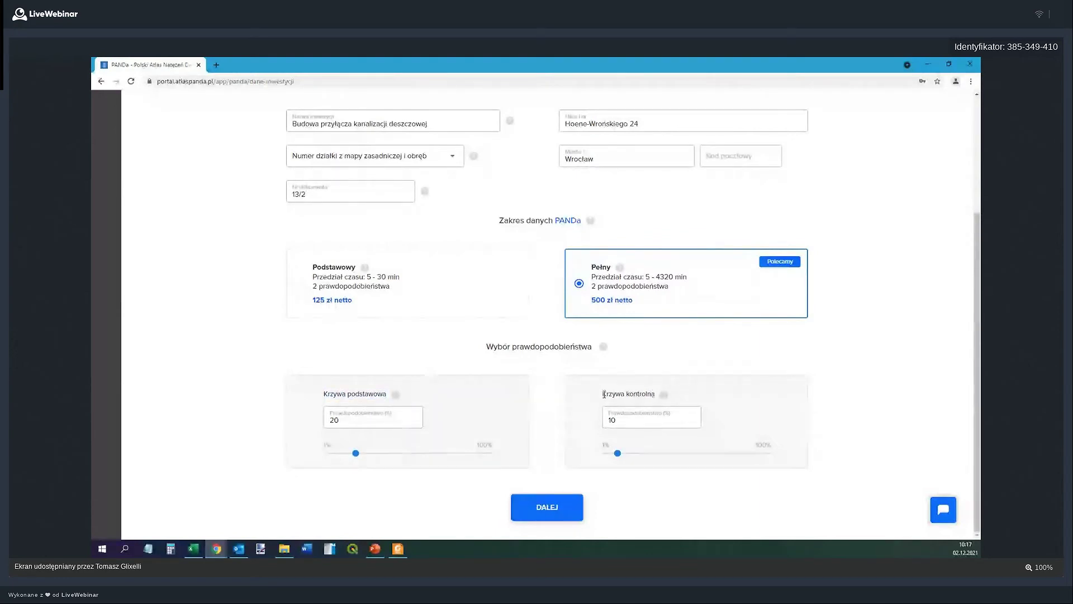
{"action": "left_click_drag", "start_coordinate": [604, 394], "coordinate": [654, 394]}
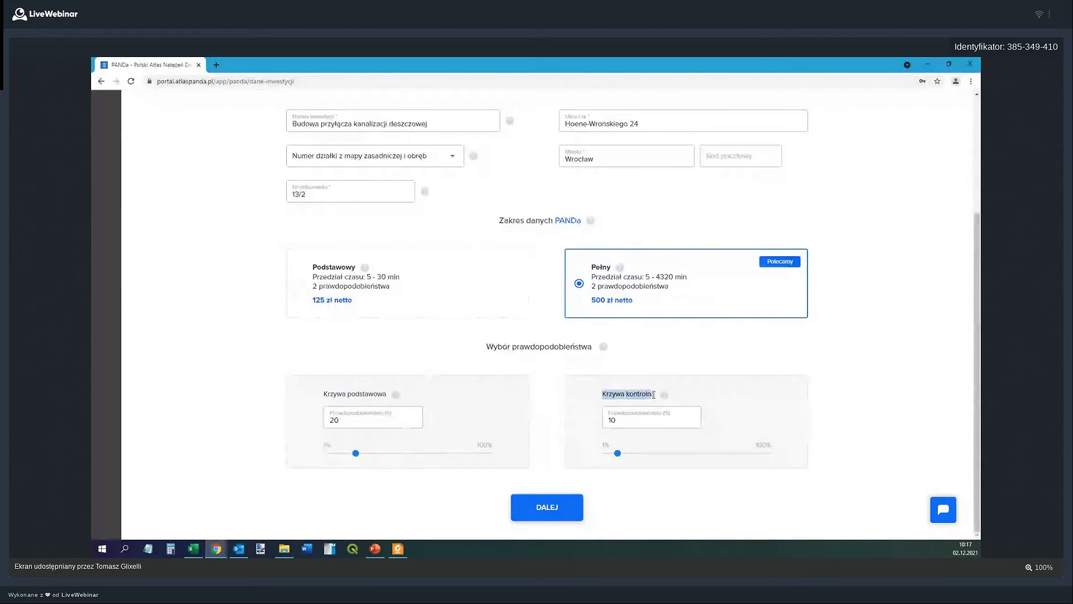
{"action": "left_click", "coordinate": [576, 367]}
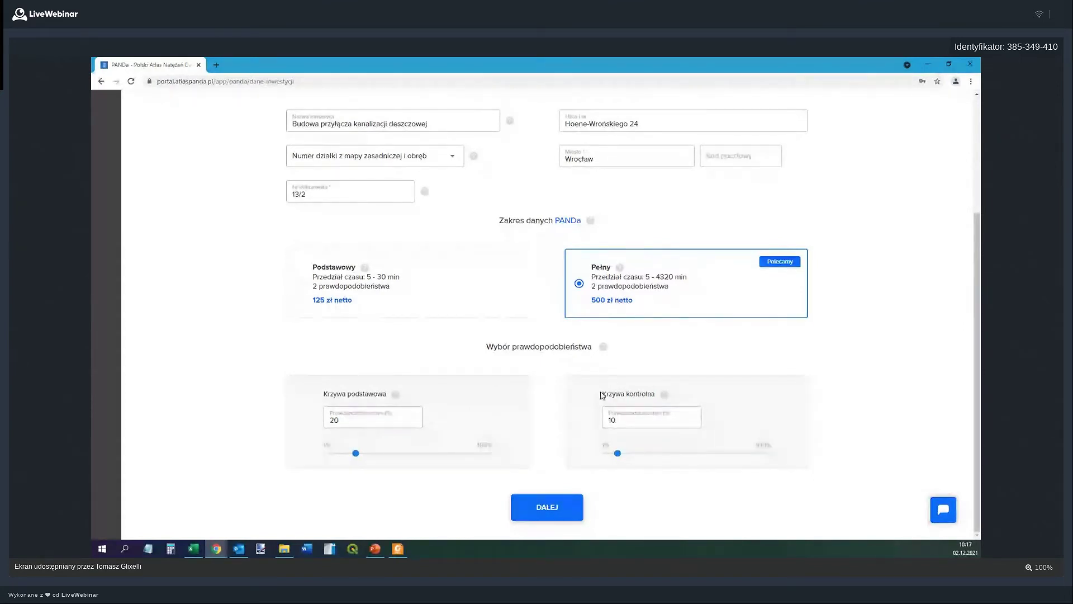
{"action": "left_click_drag", "start_coordinate": [604, 393], "coordinate": [653, 394]}
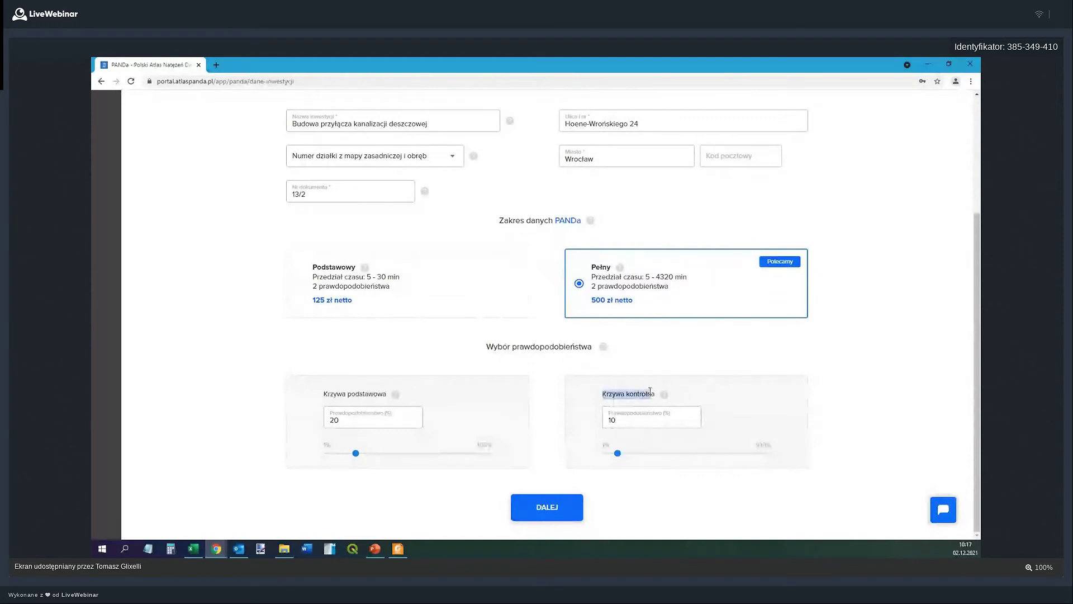
{"action": "left_click", "coordinate": [570, 369]}
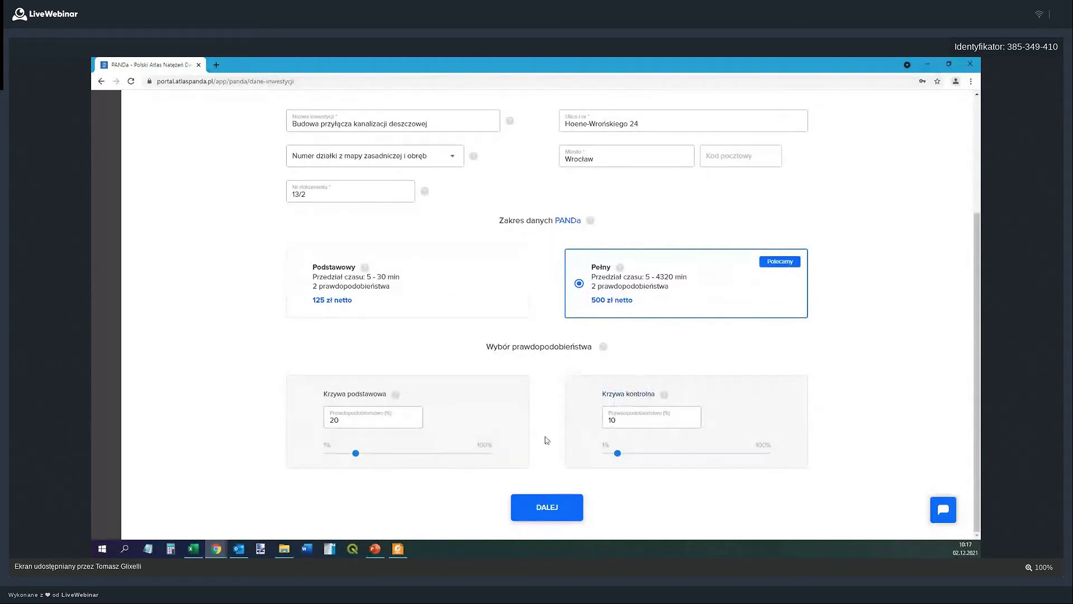
Step: Continue to the order summary with the entered investment data and check the investment's name and address there
{"action": "left_click", "coordinate": [561, 511]}
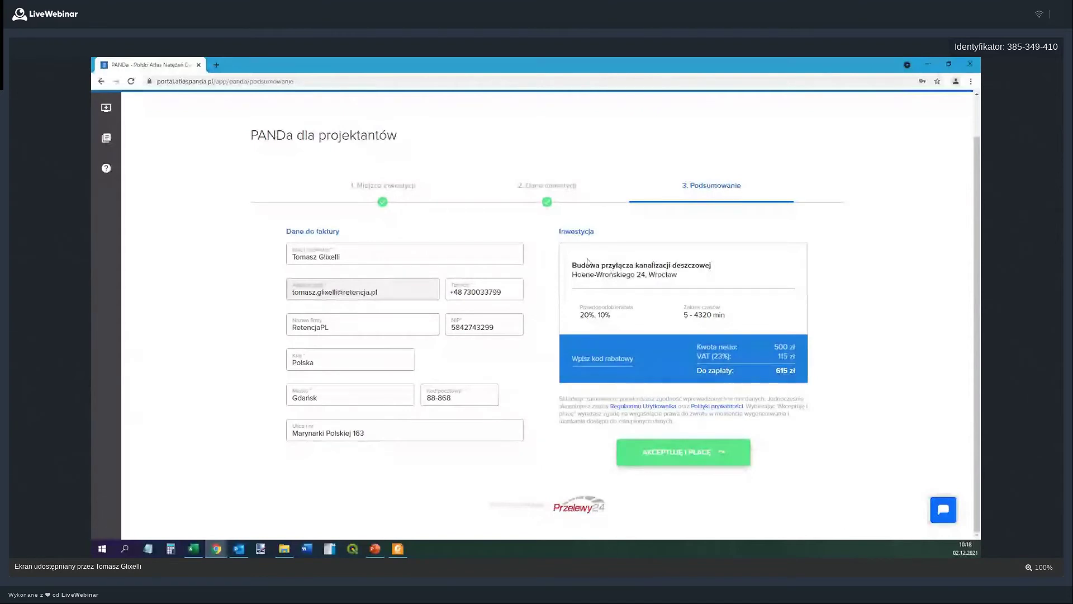
{"action": "left_click_drag", "start_coordinate": [589, 263], "coordinate": [707, 282]}
{"action": "left_click", "coordinate": [707, 282]}
Step: Switch to certyfikat_panda.pdf in Foxit Reader, collapse the ribbon, and examine the buyer, investment and data details on page 1
{"action": "key", "text": "alt+Tab"}
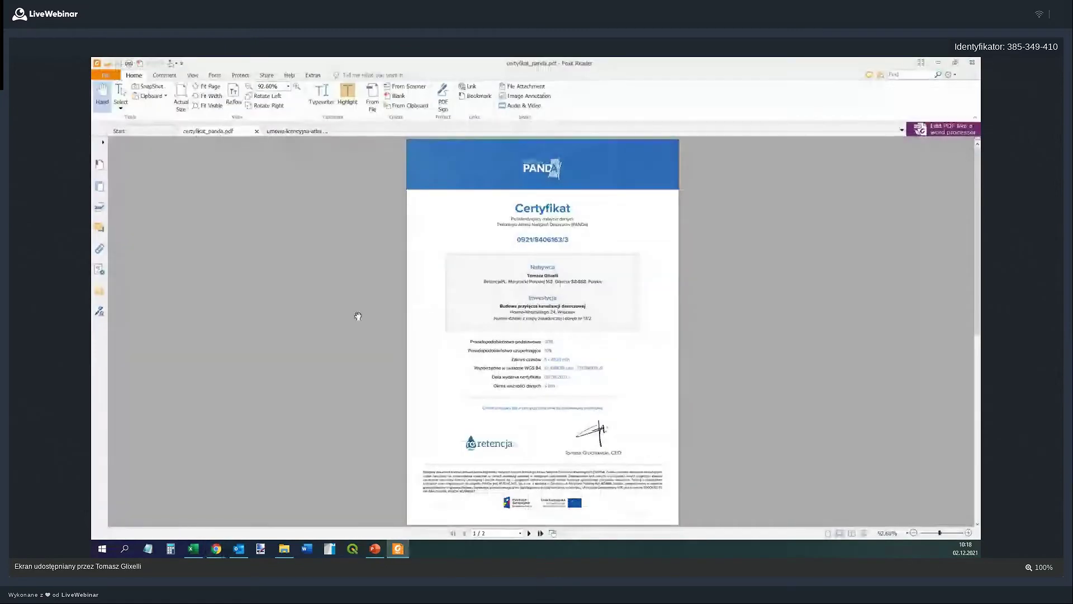
{"action": "double_click", "coordinate": [143, 74]}
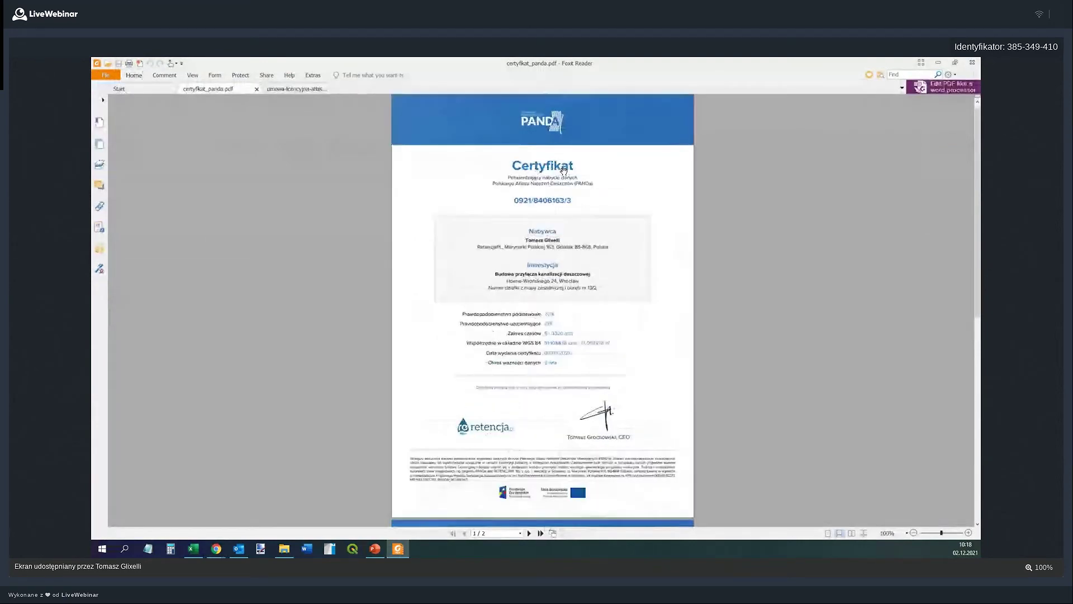
{"action": "scroll", "coordinate": [564, 170], "scroll_direction": "up", "scroll_amount": 4, "text": "ctrl"}
{"action": "scroll", "coordinate": [536, 199], "scroll_direction": "down", "scroll_amount": 1, "text": "ctrl"}
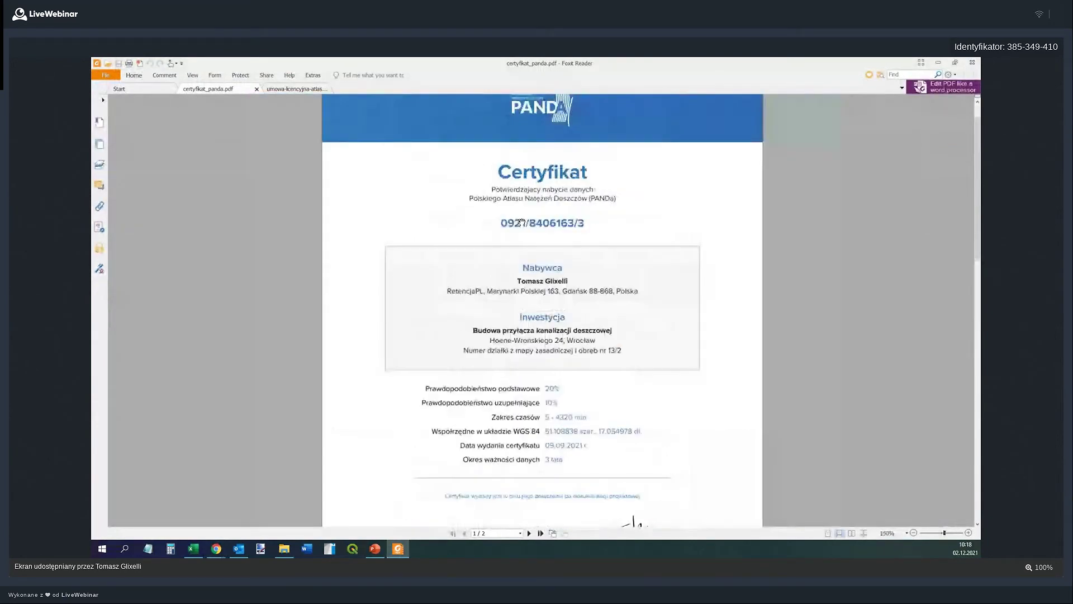
{"action": "left_click_drag", "start_coordinate": [505, 264], "coordinate": [508, 195]}
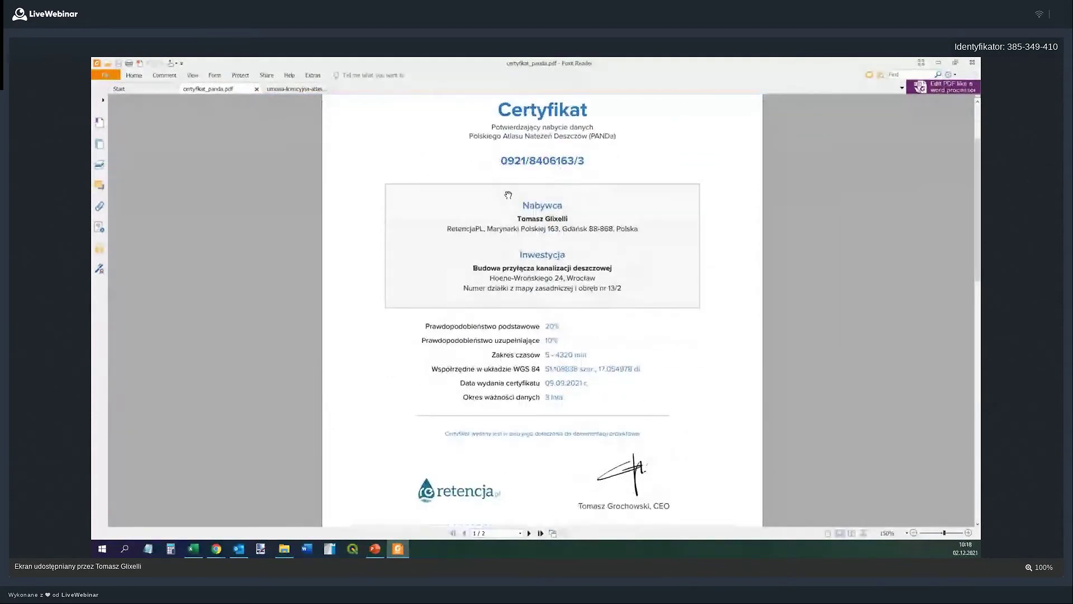
{"action": "scroll", "coordinate": [508, 195], "scroll_direction": "down", "scroll_amount": 3}
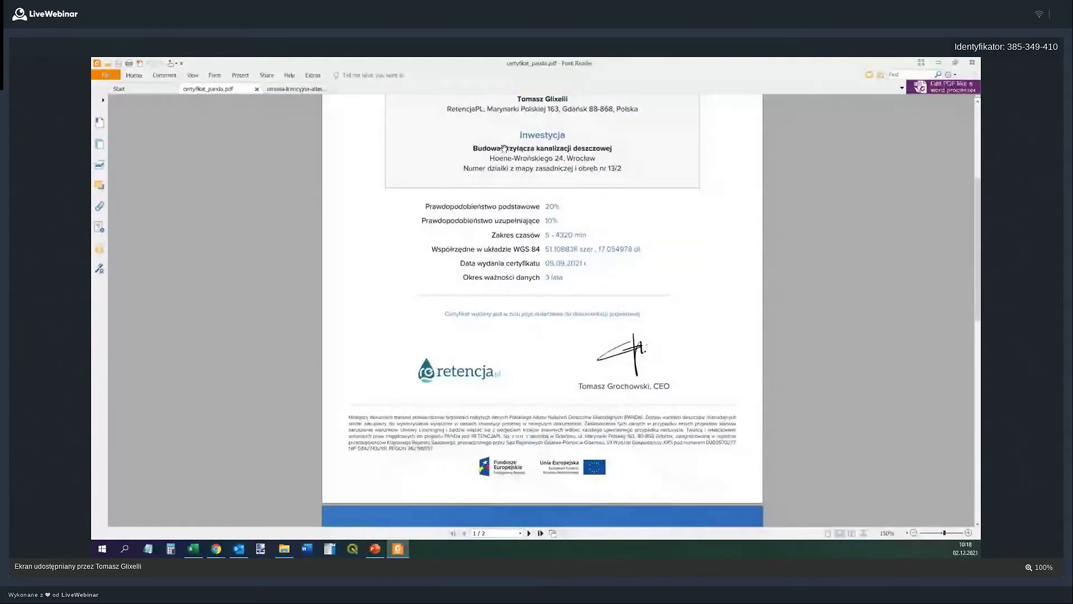
{"action": "scroll", "coordinate": [504, 148], "scroll_direction": "up", "scroll_amount": 1, "text": "ctrl"}
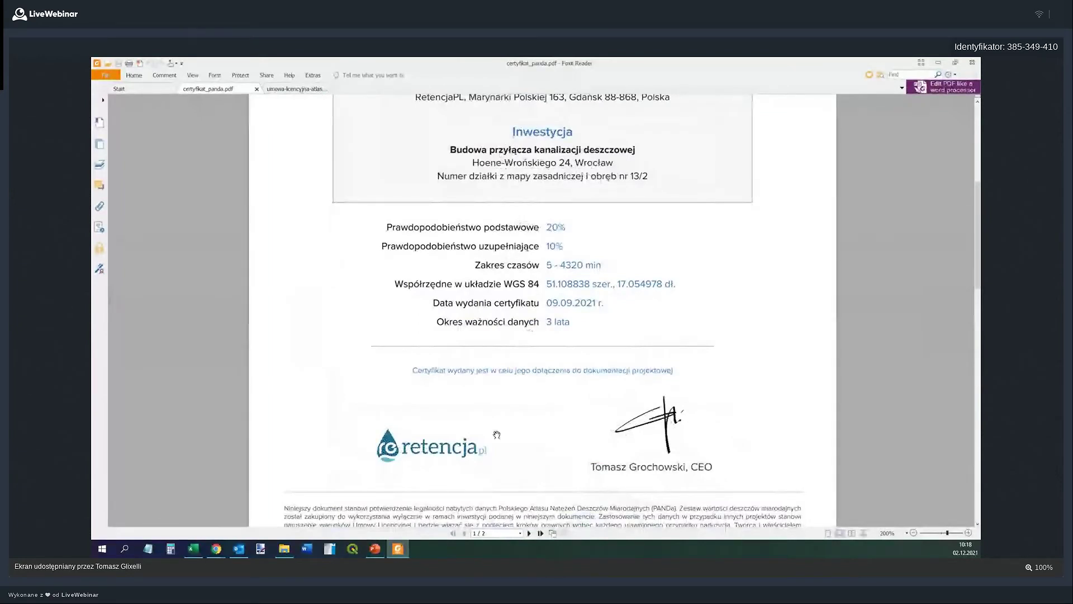
Step: Examine the table of design rainfall intensities by duration and probability on the certificate's second page
{"action": "scroll", "coordinate": [551, 172], "scroll_direction": "down", "scroll_amount": 15}
{"action": "scroll", "coordinate": [553, 179], "scroll_direction": "down", "scroll_amount": 1, "text": "ctrl"}
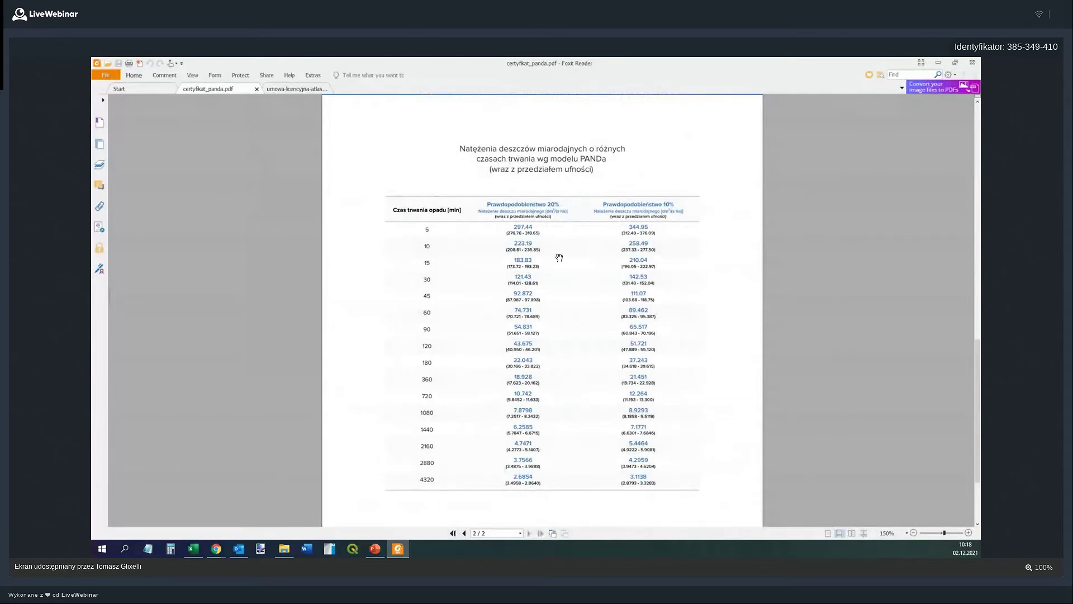
{"action": "scroll", "coordinate": [559, 257], "scroll_direction": "up", "scroll_amount": 1}
{"action": "scroll", "coordinate": [560, 258], "scroll_direction": "up", "scroll_amount": 1}
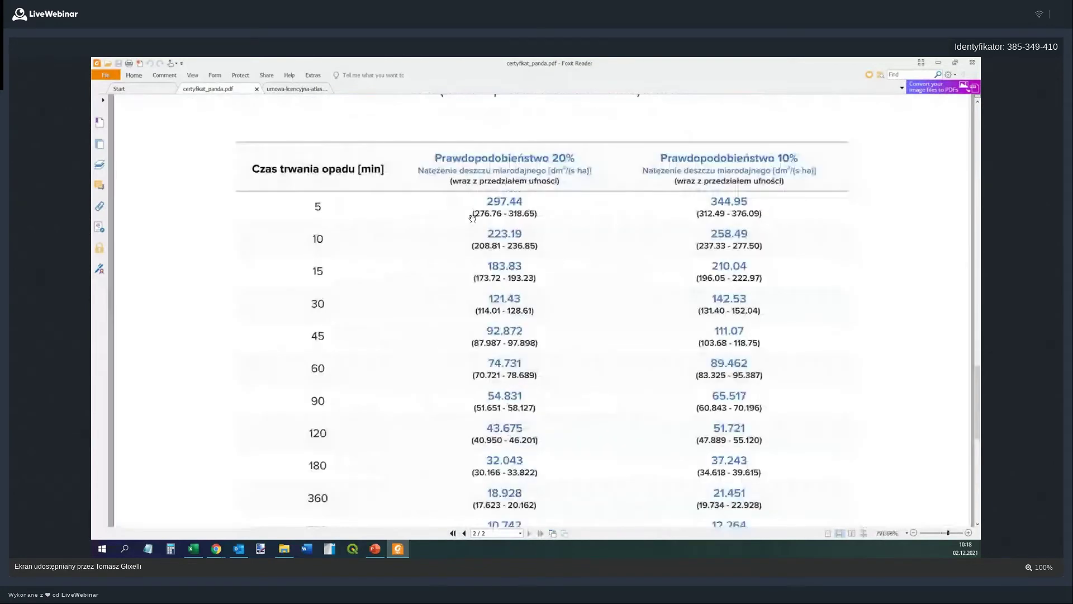
Step: Examine the confidence intervals for the 5- and 15-minute rainfall durations at 20% probability, highlighting them in the certificate's table
{"action": "left_click_drag", "start_coordinate": [473, 213], "coordinate": [536, 214]}
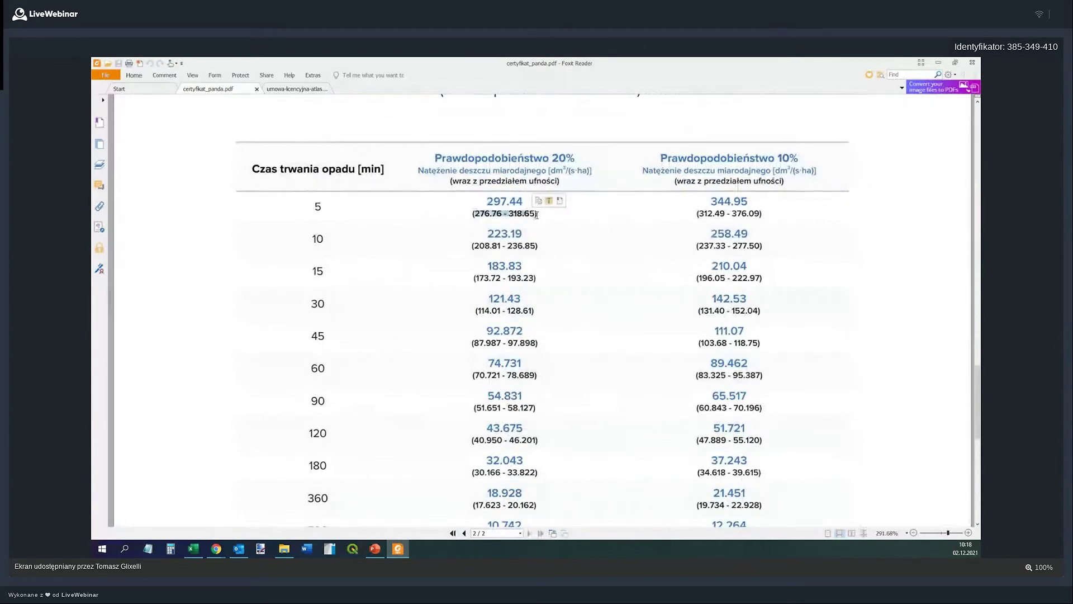
{"action": "left_click", "coordinate": [537, 215]}
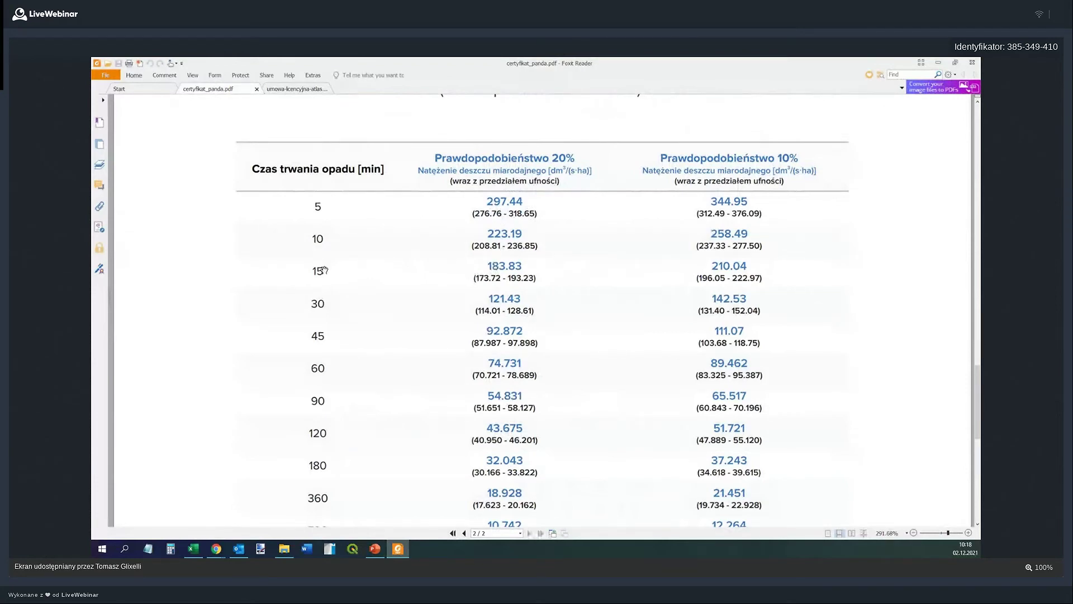
{"action": "left_click_drag", "start_coordinate": [490, 257], "coordinate": [489, 257]}
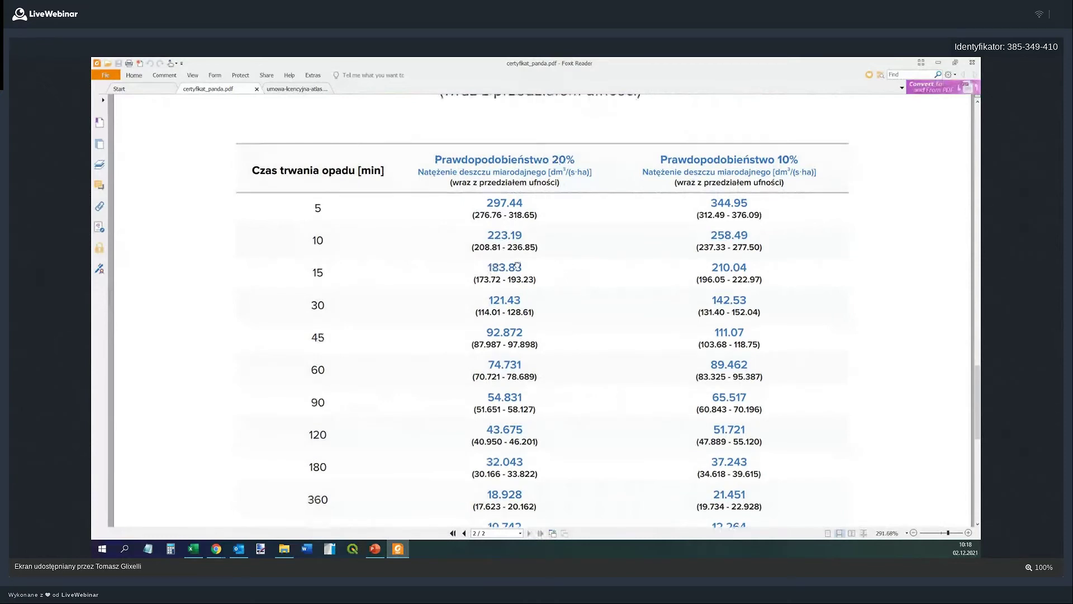
{"action": "left_click_drag", "start_coordinate": [485, 261], "coordinate": [485, 259]}
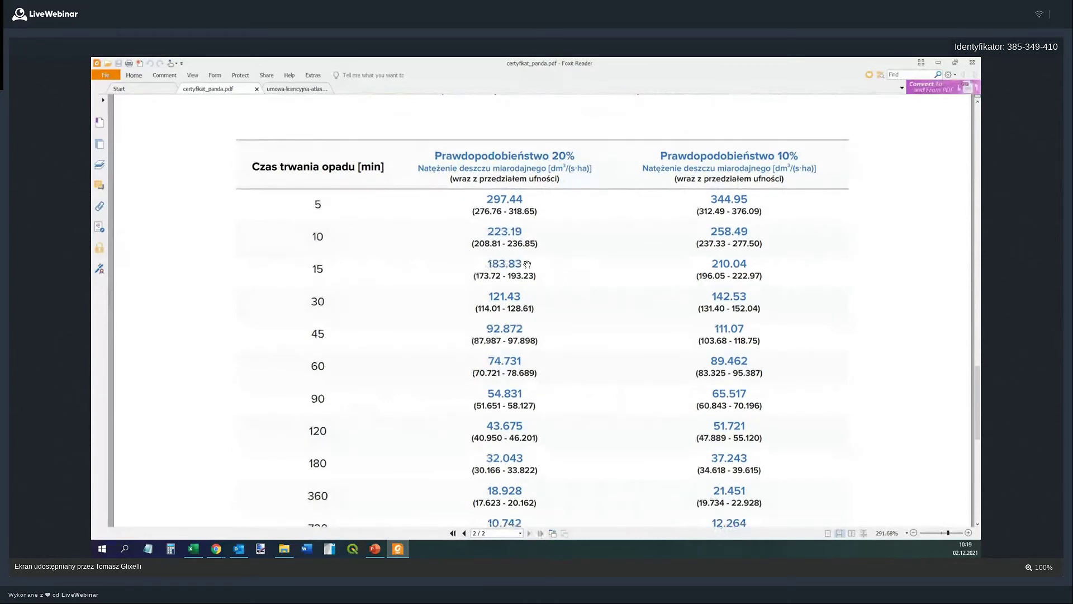
{"action": "left_click_drag", "start_coordinate": [500, 288], "coordinate": [536, 259]}
{"action": "scroll", "coordinate": [506, 274], "scroll_direction": "down", "scroll_amount": 1}
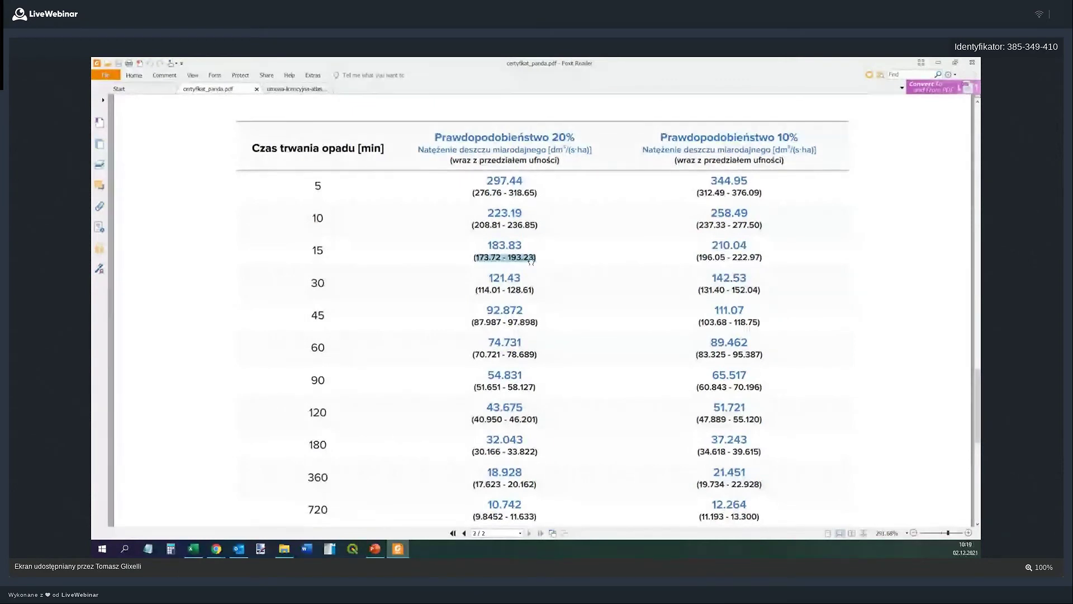
{"action": "left_click", "coordinate": [546, 260]}
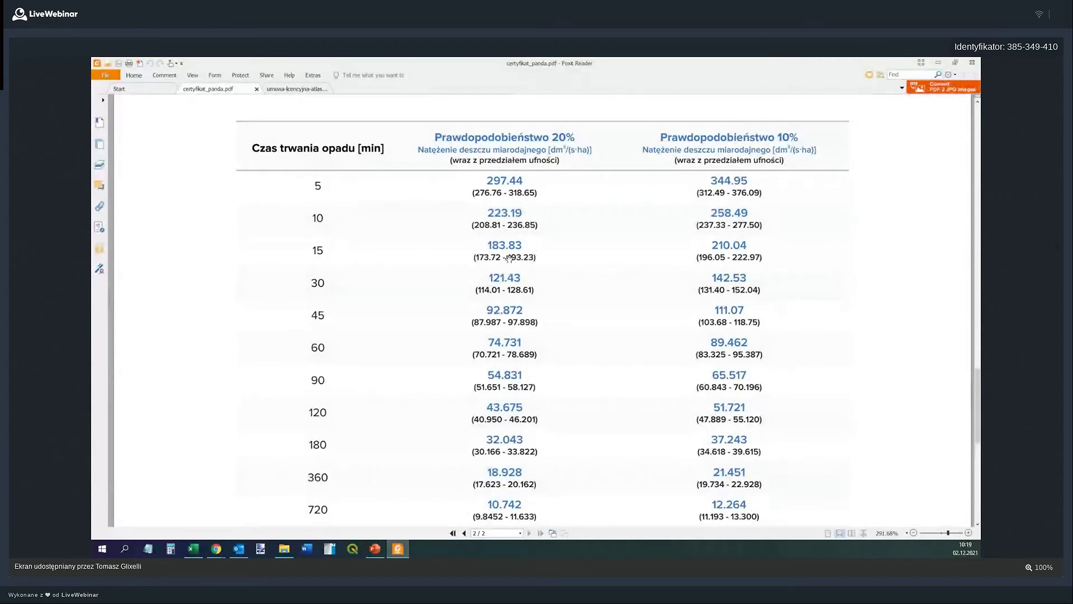
{"action": "scroll", "coordinate": [525, 260], "scroll_direction": "up", "scroll_amount": 1}
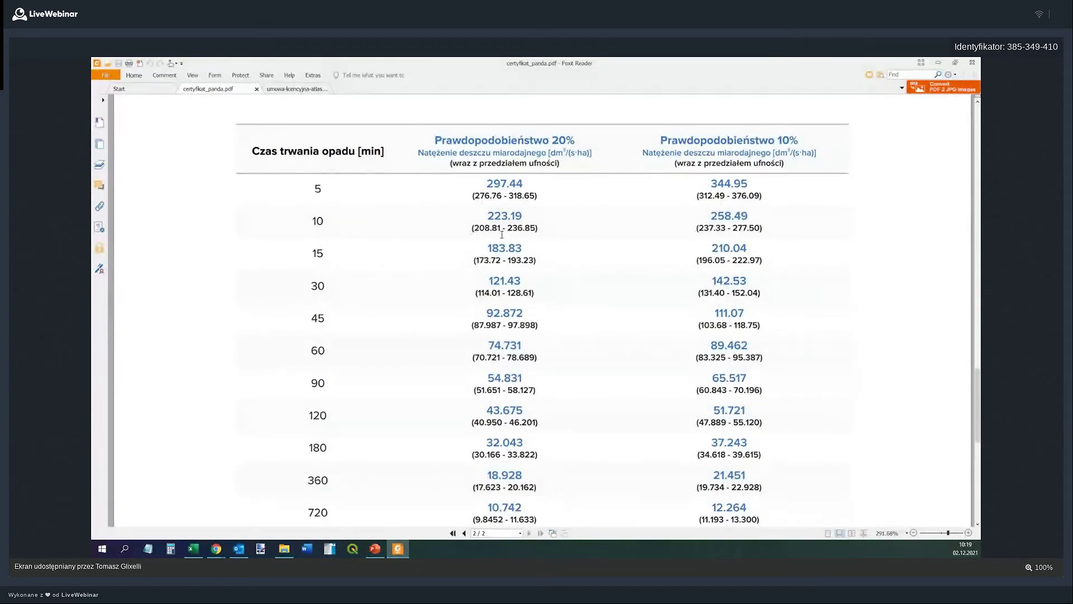
{"action": "left_click_drag", "start_coordinate": [477, 260], "coordinate": [535, 260]}
{"action": "scroll", "coordinate": [536, 259], "scroll_direction": "down", "scroll_amount": 3}
{"action": "scroll", "coordinate": [536, 256], "scroll_direction": "down", "scroll_amount": 3}
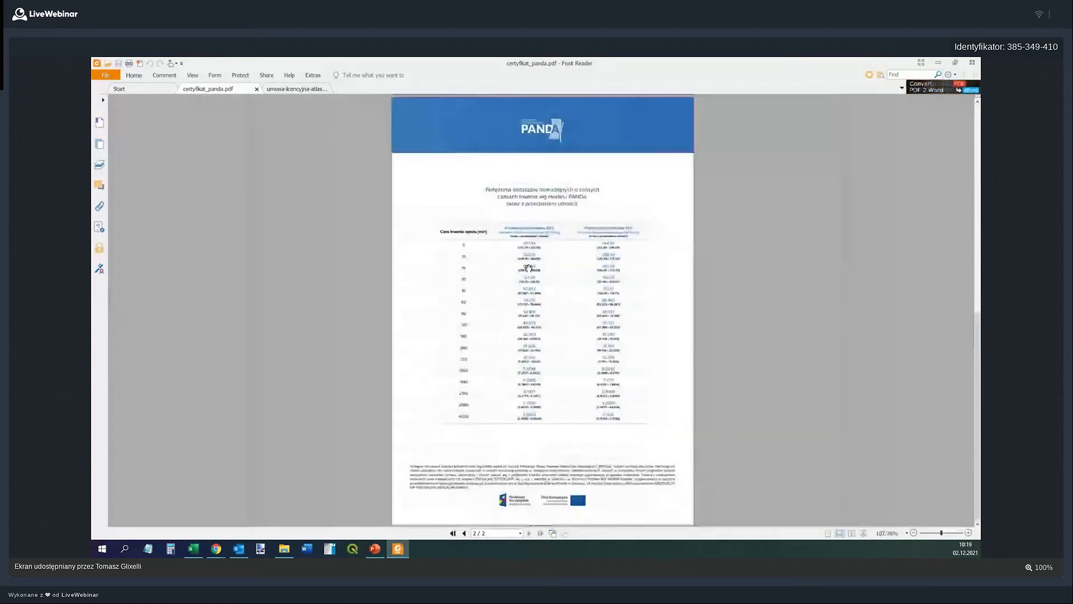
{"action": "scroll", "coordinate": [528, 268], "scroll_direction": "up", "scroll_amount": 1}
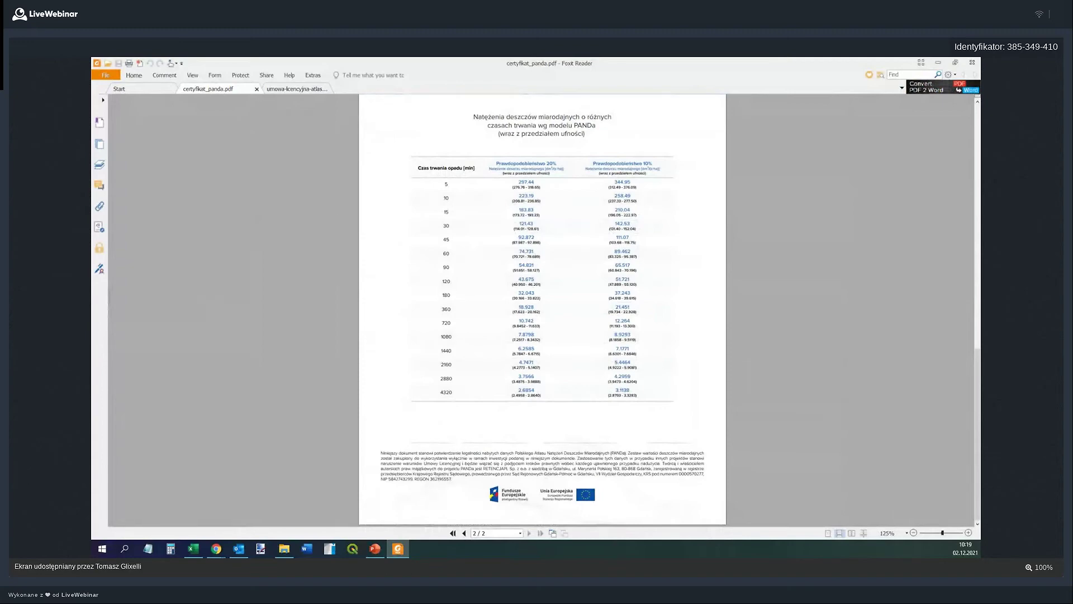
Step: Switch to the PANDa rainfall workbook in Excel, examine its minute-by-minute intensity table from 5 to 4320 min, and minimize it
{"action": "left_click", "coordinate": [193, 548]}
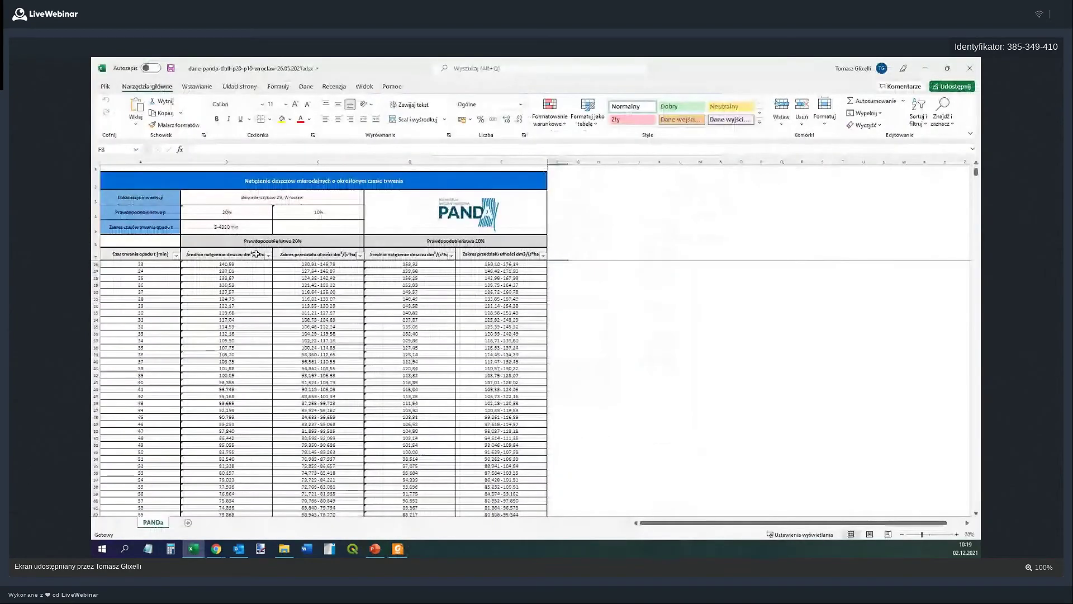
{"action": "scroll", "coordinate": [260, 296], "scroll_direction": "down", "scroll_amount": 20}
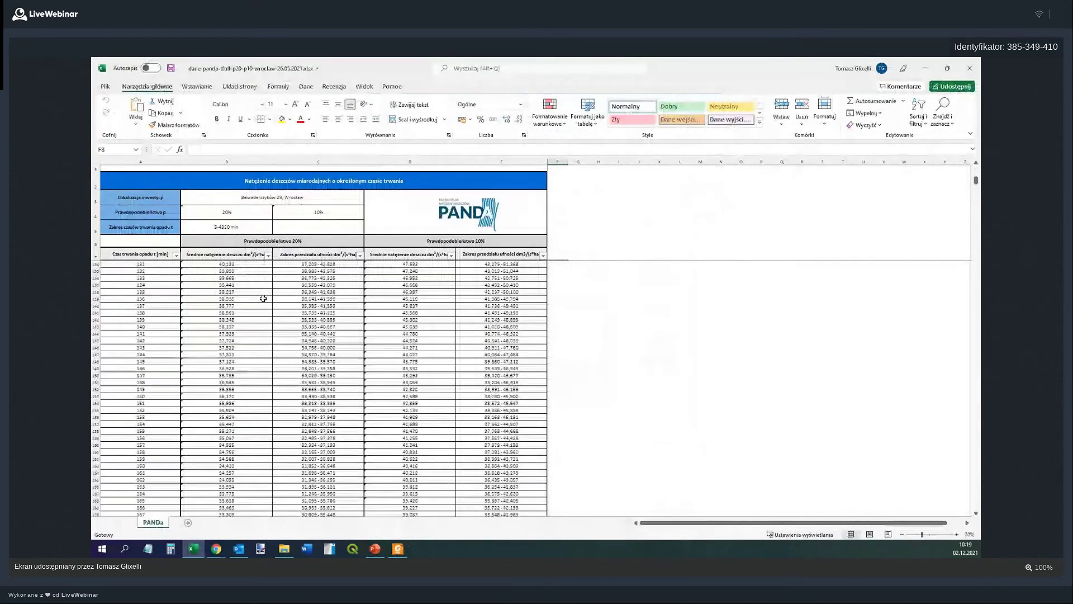
{"action": "scroll", "coordinate": [263, 298], "scroll_direction": "down", "scroll_amount": 20}
{"action": "scroll", "coordinate": [263, 338], "scroll_direction": "down", "scroll_amount": 20}
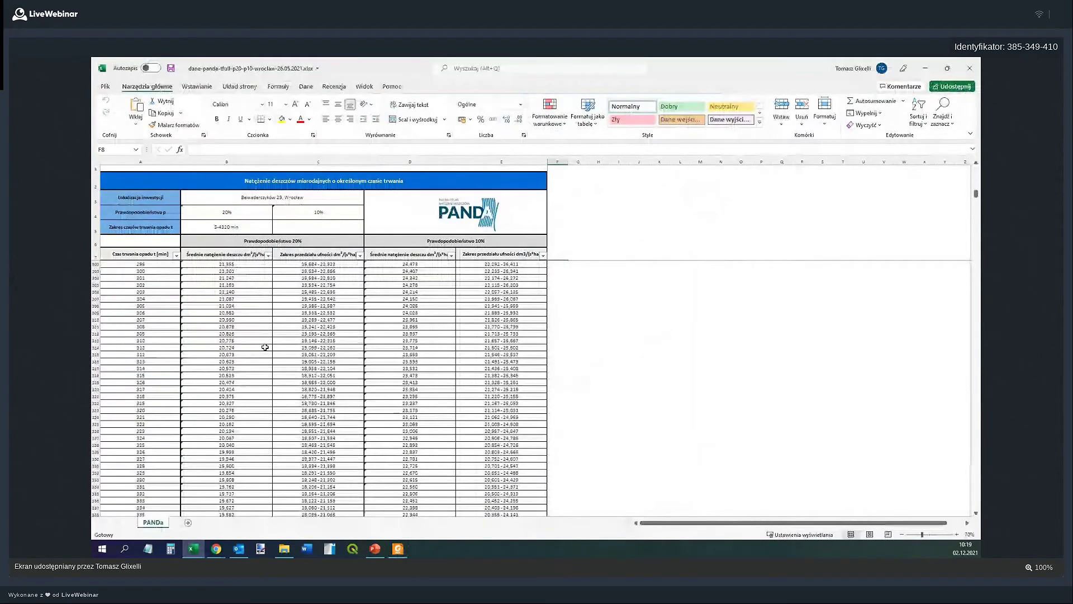
{"action": "left_click_drag", "start_coordinate": [977, 198], "coordinate": [976, 505]}
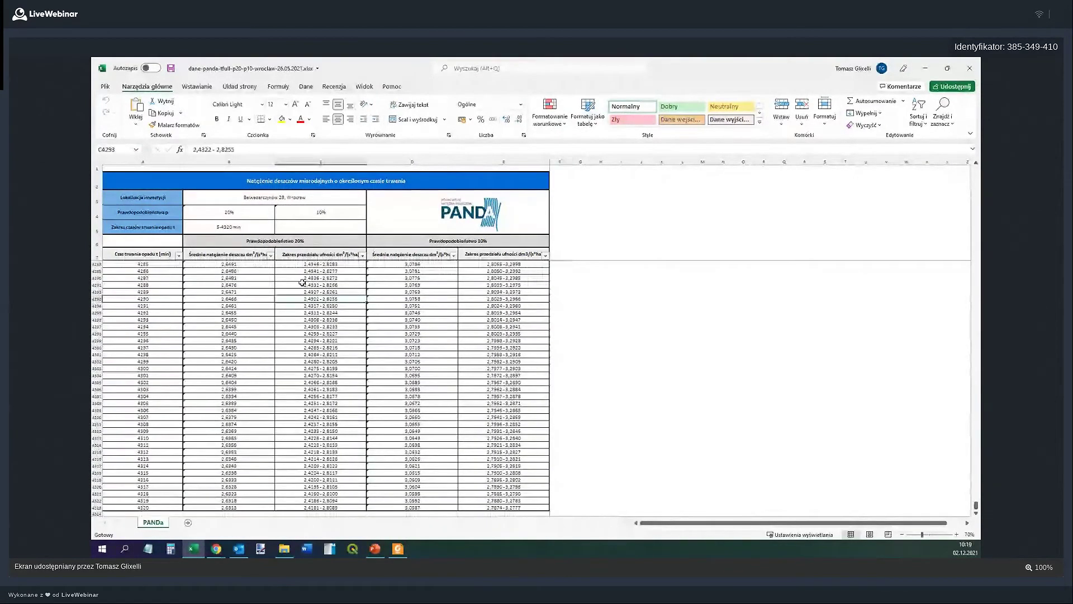
{"action": "left_click", "coordinate": [220, 285]}
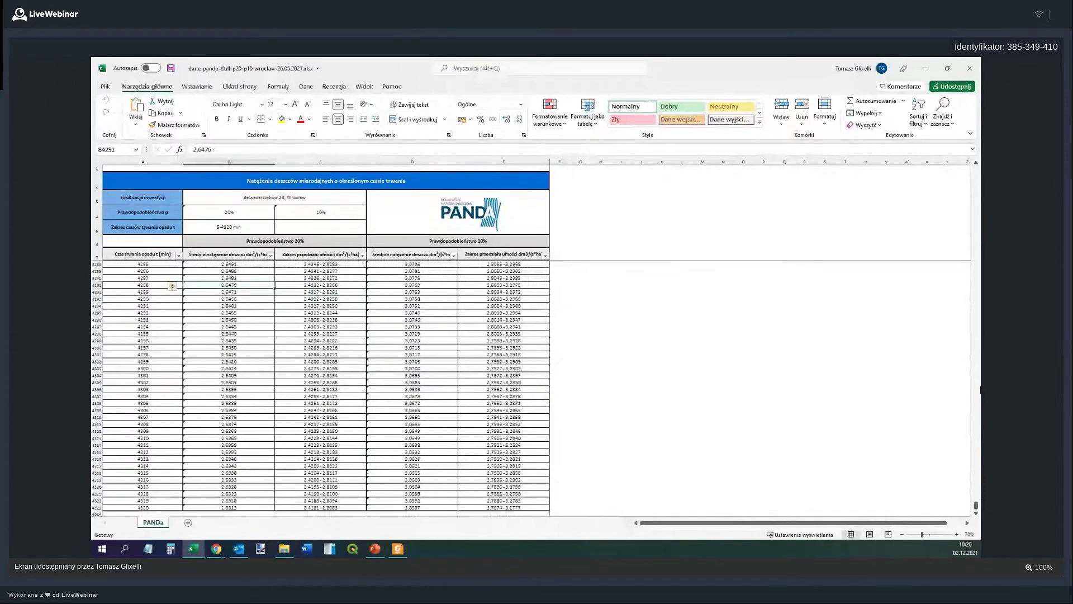
{"action": "left_click_drag", "start_coordinate": [977, 506], "coordinate": [972, 162]}
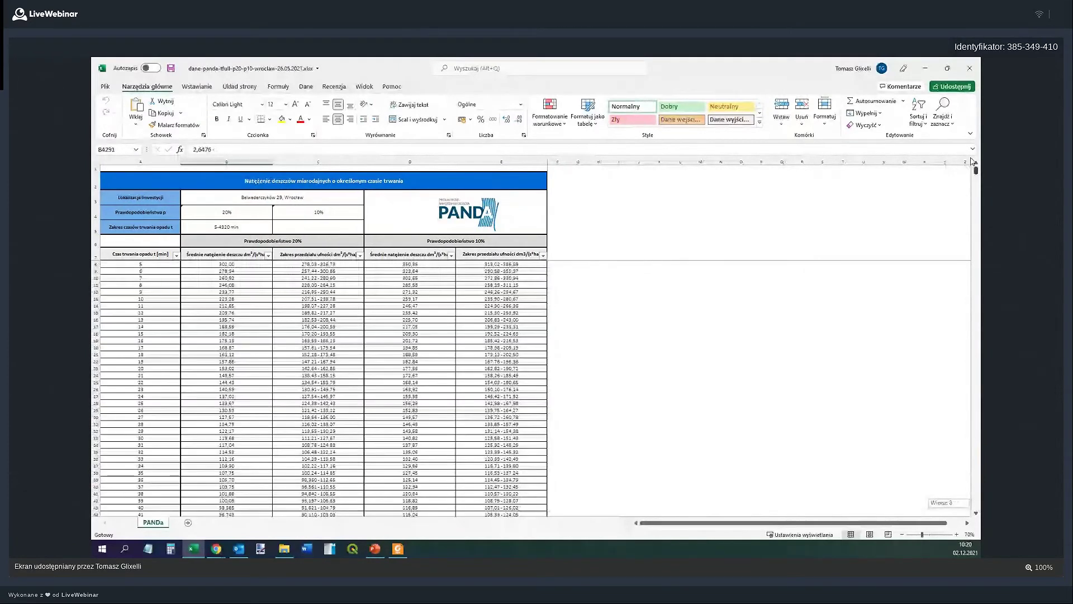
{"action": "left_click", "coordinate": [926, 68]}
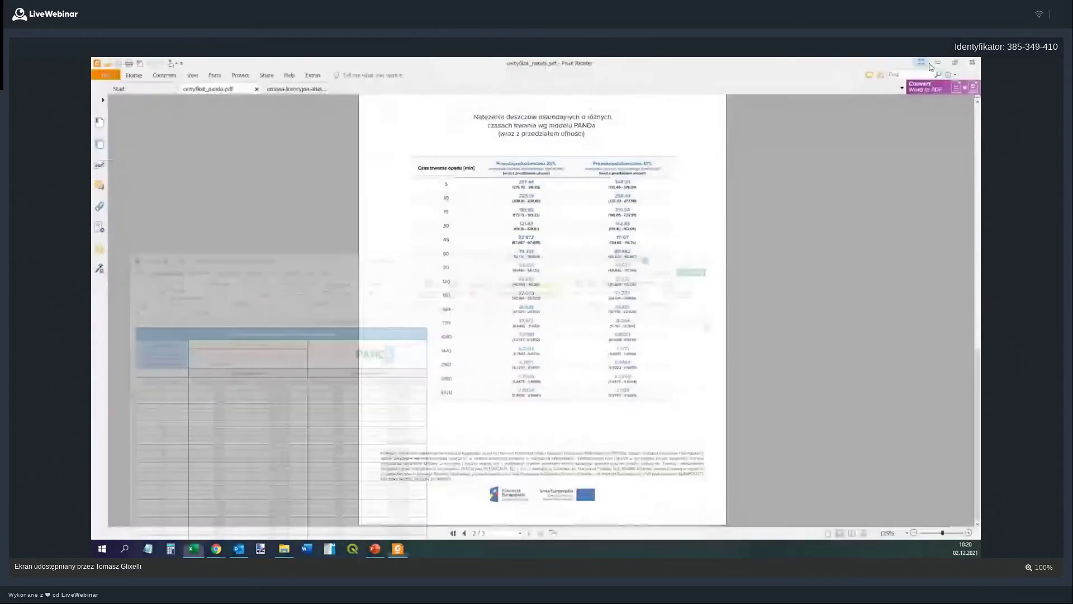
Step: Open the licence agreement PDF and examine the licence scope and conditions on its first pages
{"action": "left_click", "coordinate": [286, 88]}
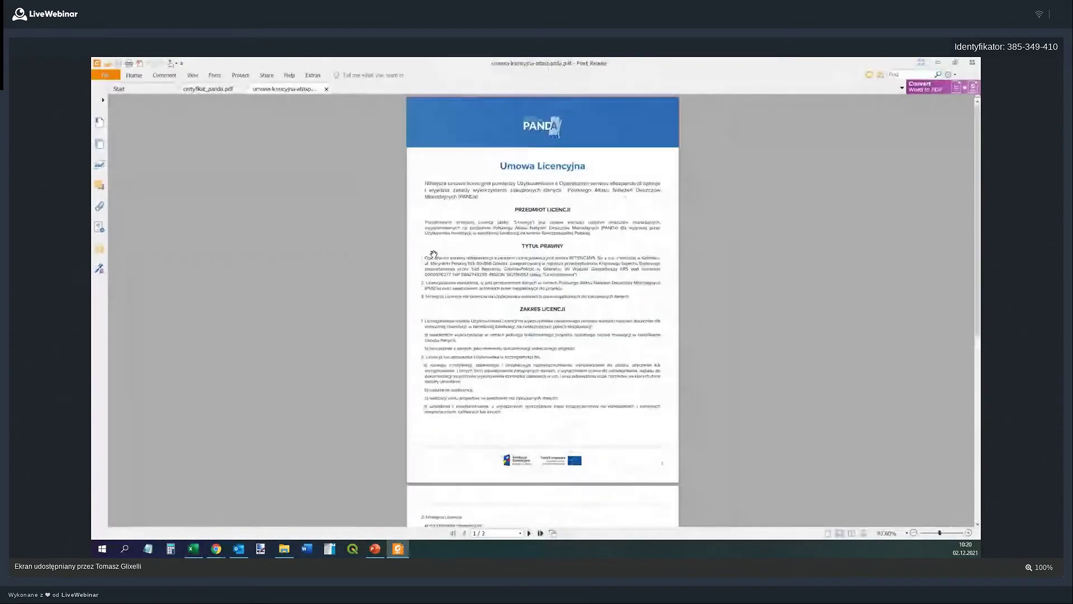
{"action": "scroll", "coordinate": [558, 244], "scroll_direction": "up", "scroll_amount": 1}
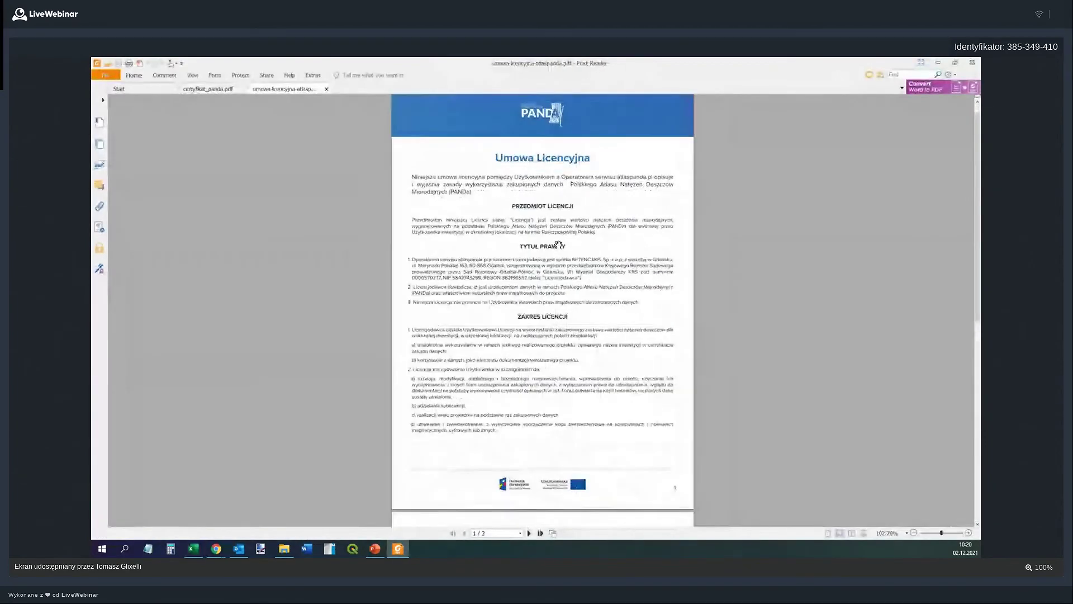
{"action": "scroll", "coordinate": [558, 244], "scroll_direction": "up", "scroll_amount": 1}
{"action": "scroll", "coordinate": [581, 229], "scroll_direction": "down", "scroll_amount": 4}
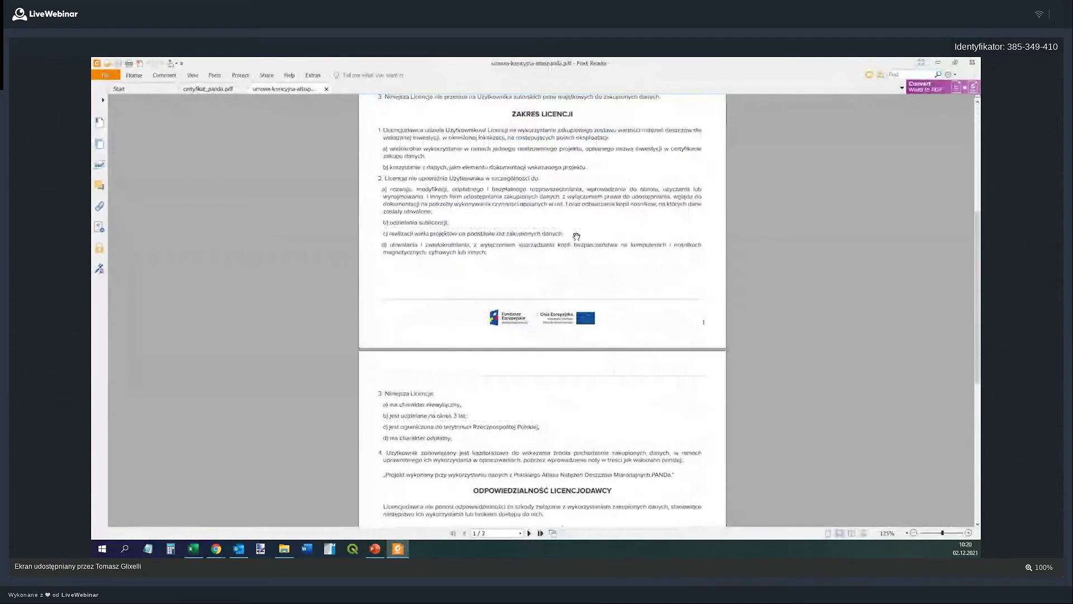
{"action": "scroll", "coordinate": [576, 236], "scroll_direction": "down", "scroll_amount": 6}
Step: Return to certyfikat_panda.pdf and review the certificate's first page
{"action": "left_click", "coordinate": [199, 88]}
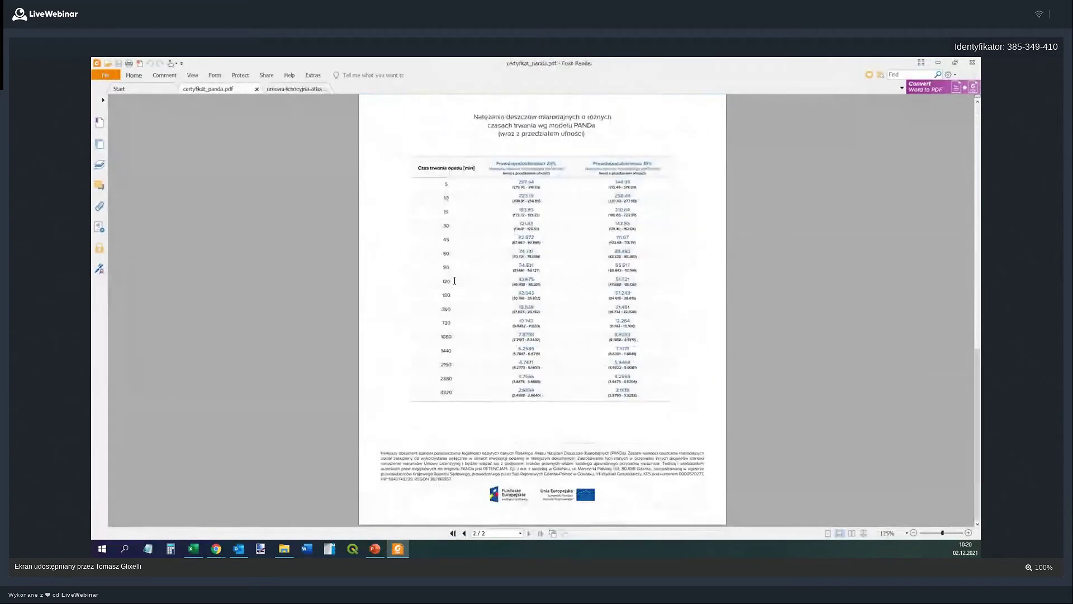
{"action": "scroll", "coordinate": [459, 282], "scroll_direction": "up", "scroll_amount": 2}
{"action": "scroll", "coordinate": [464, 281], "scroll_direction": "up", "scroll_amount": 8}
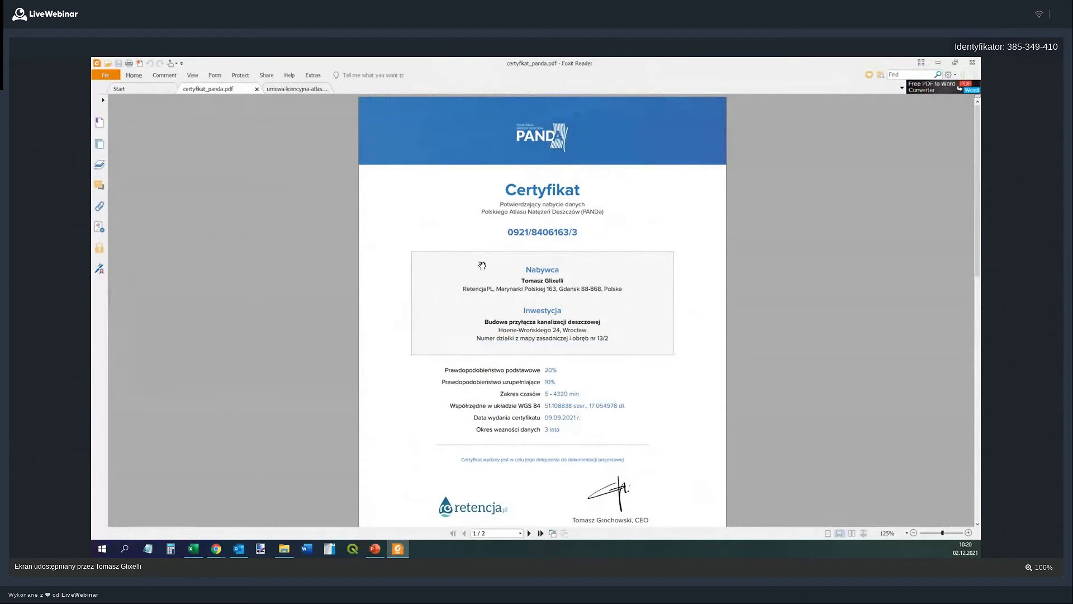
{"action": "scroll", "coordinate": [573, 228], "scroll_direction": "down", "scroll_amount": 2}
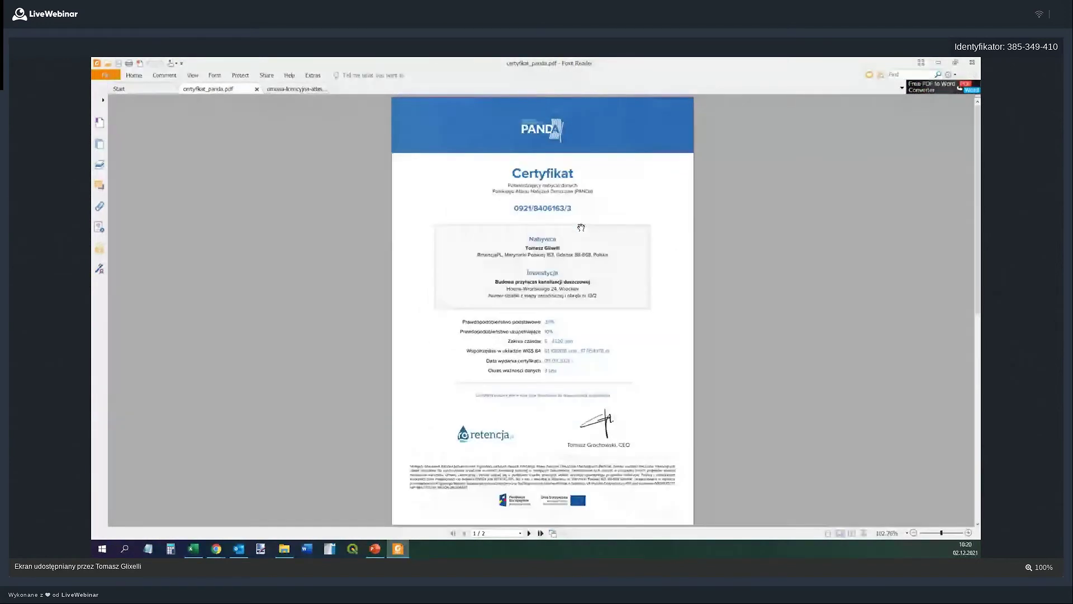
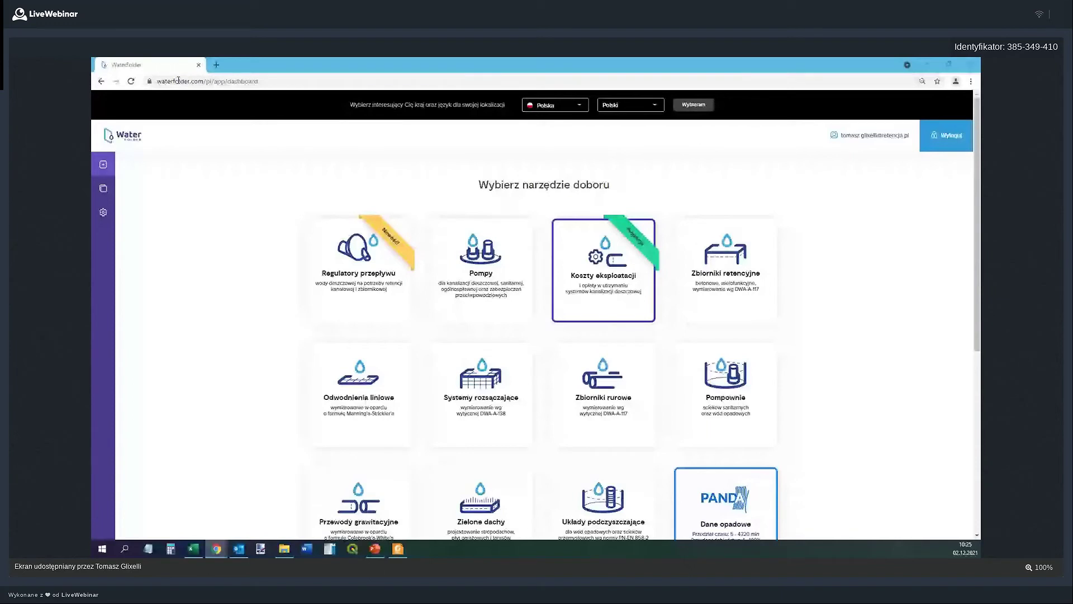
Step: Examine the web address and the available sizing tools on the WaterFolder dashboard
{"action": "left_click", "coordinate": [186, 80]}
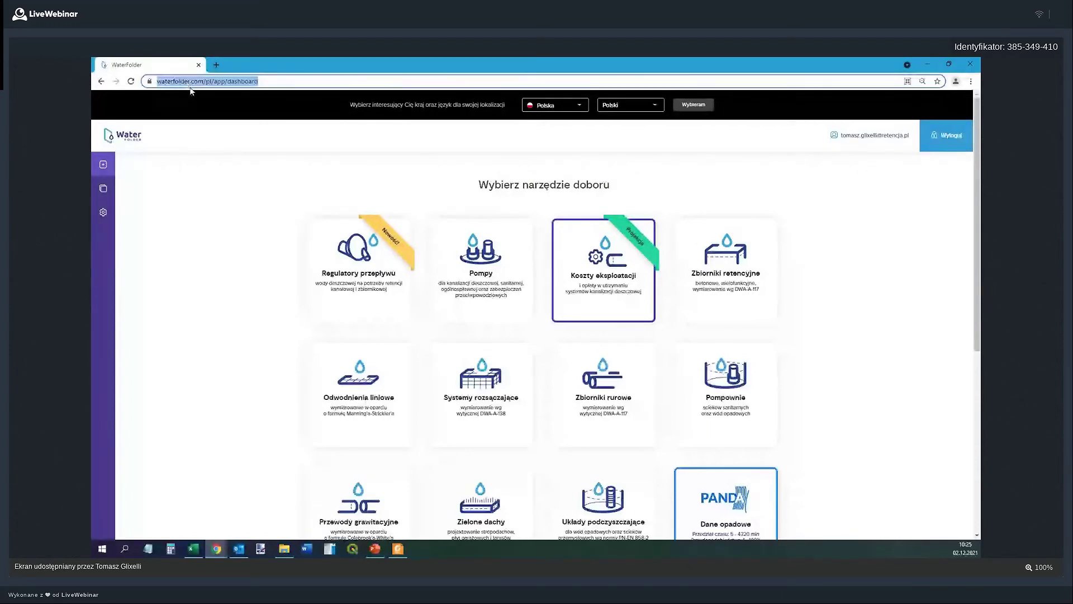
{"action": "left_click", "coordinate": [235, 235]}
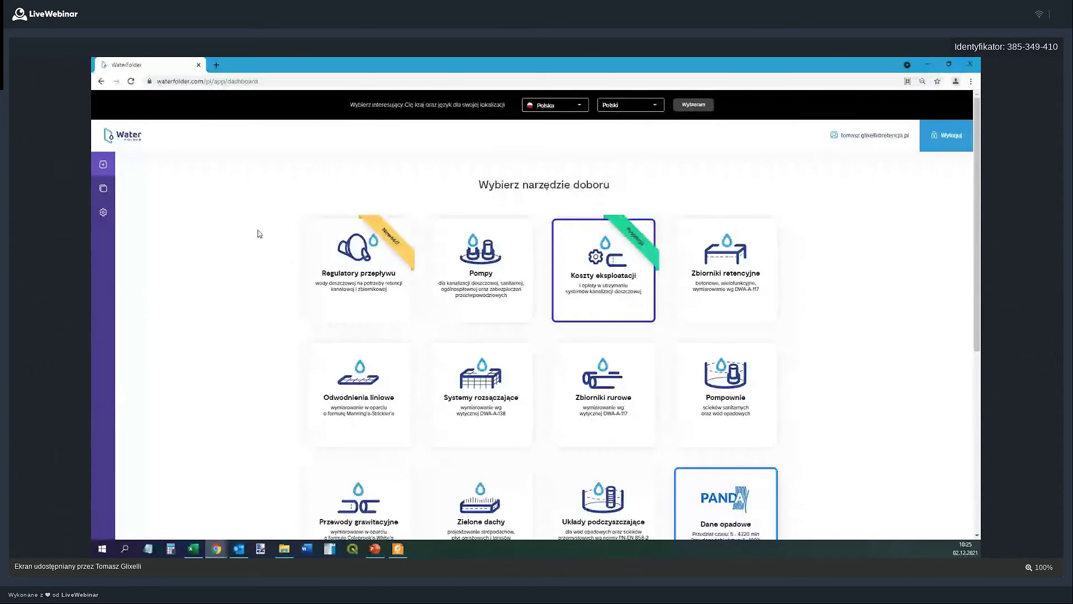
{"action": "scroll", "coordinate": [265, 221], "scroll_direction": "down", "scroll_amount": 1}
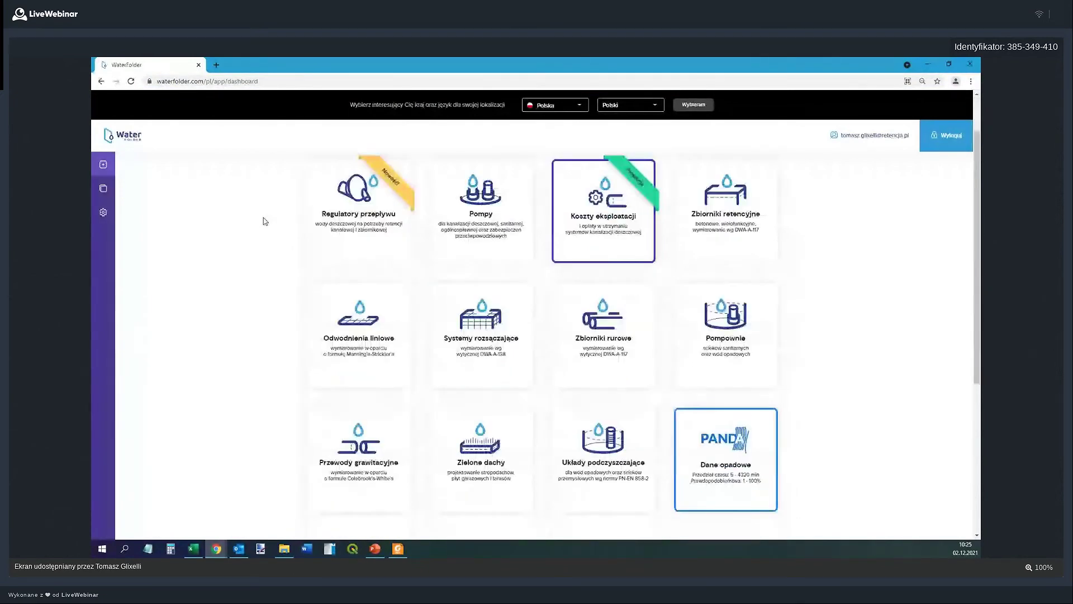
{"action": "scroll", "coordinate": [265, 221], "scroll_direction": "up", "scroll_amount": 1}
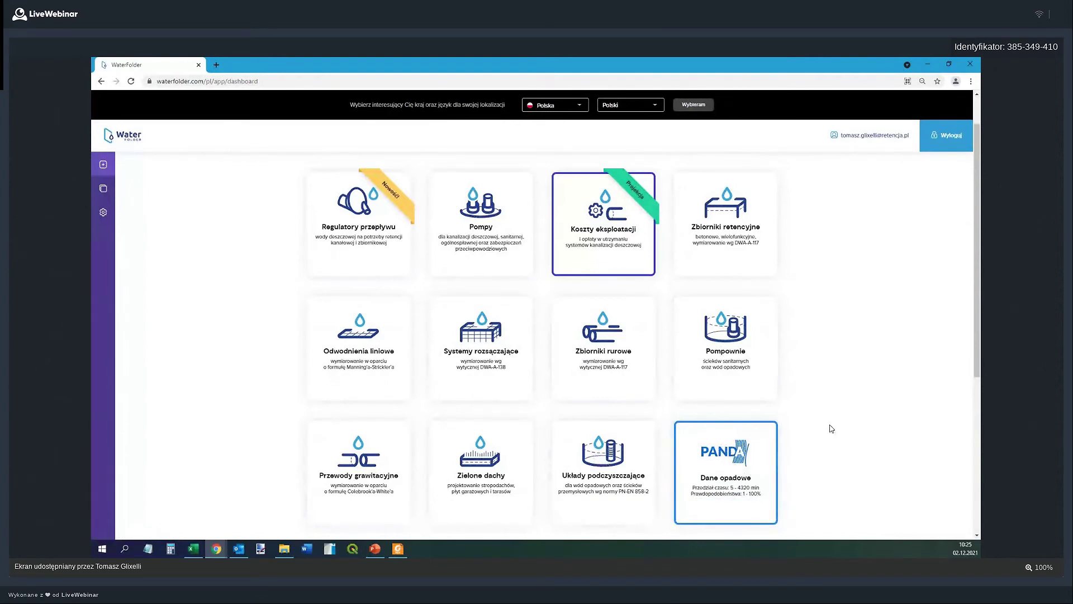
{"action": "scroll", "coordinate": [832, 429], "scroll_direction": "up", "scroll_amount": 1}
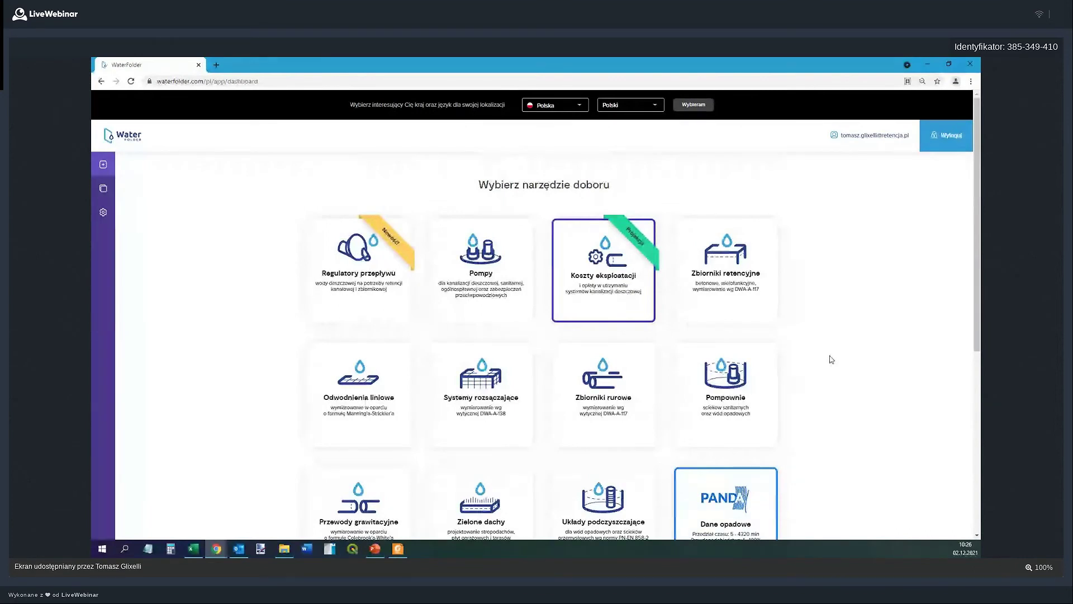
{"action": "scroll", "coordinate": [831, 359], "scroll_direction": "down", "scroll_amount": 1}
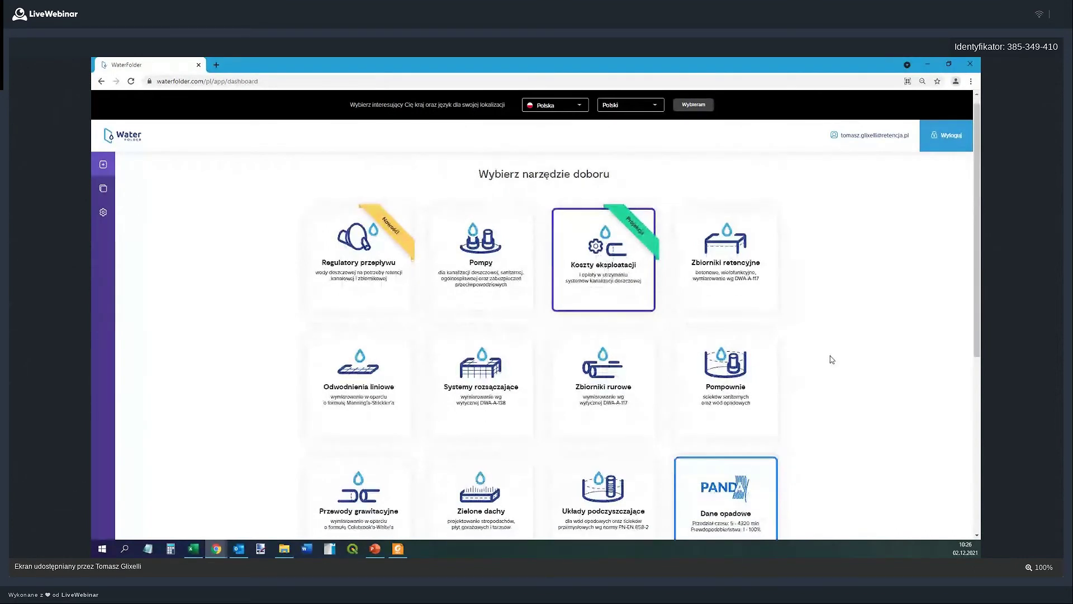
{"action": "scroll", "coordinate": [832, 359], "scroll_direction": "up", "scroll_amount": 1}
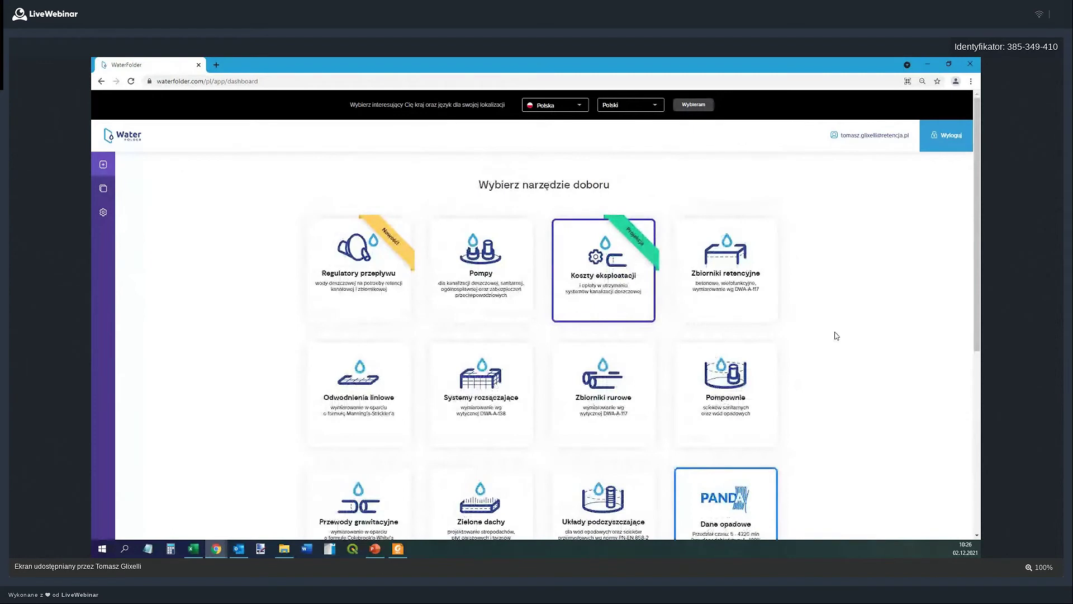
Step: Start a new retention tank sizing (Zbiorniki retencyjne) and name the investment "Sieć odwodnieniowa Osiedla"
{"action": "mouse_move", "coordinate": [722, 241]}
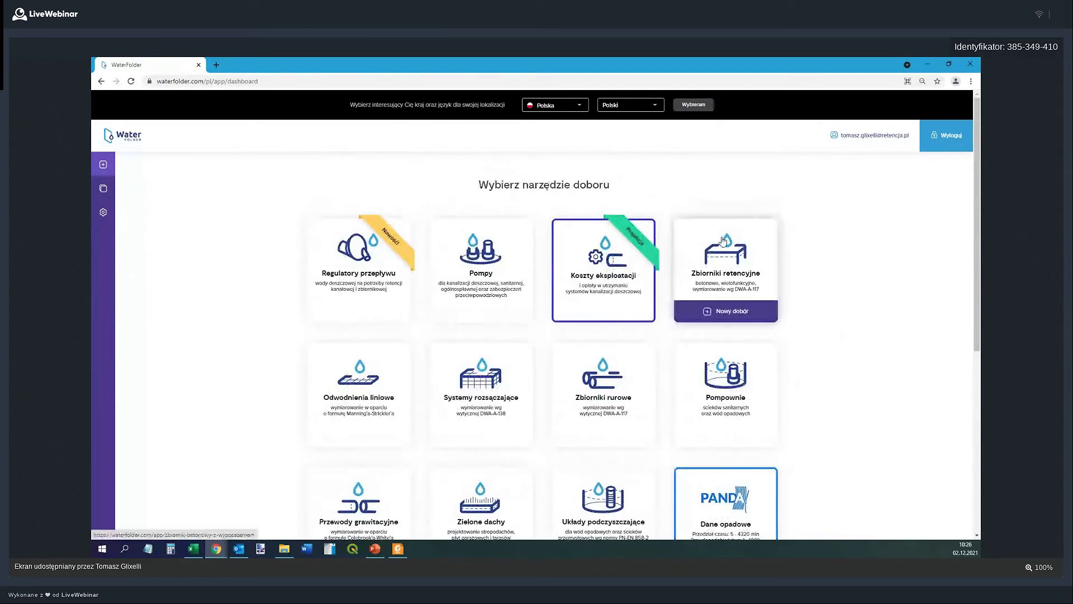
{"action": "left_click", "coordinate": [748, 279]}
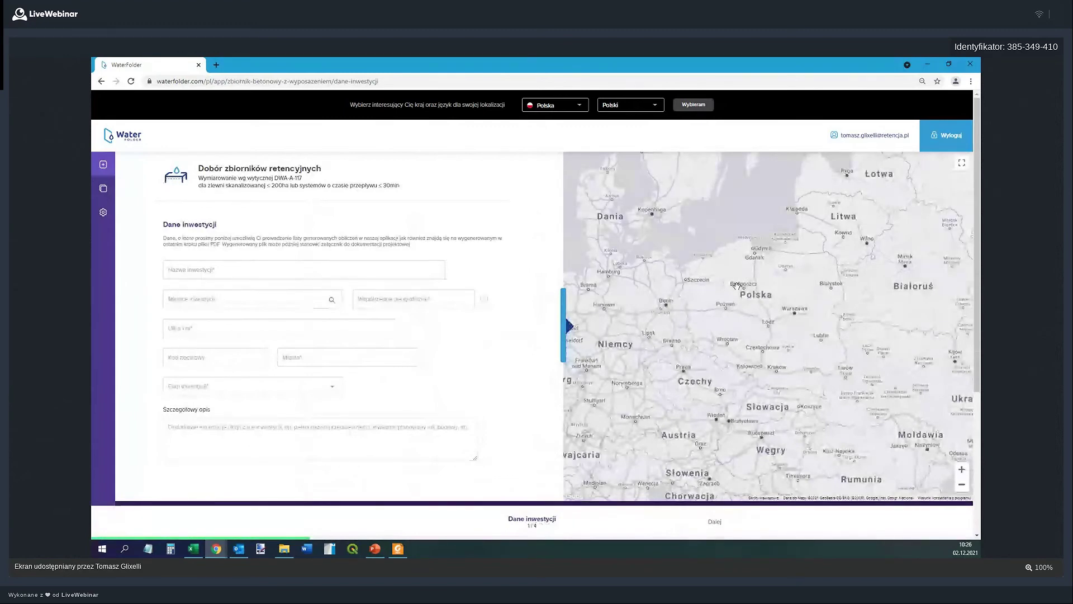
{"action": "left_click", "coordinate": [342, 266]}
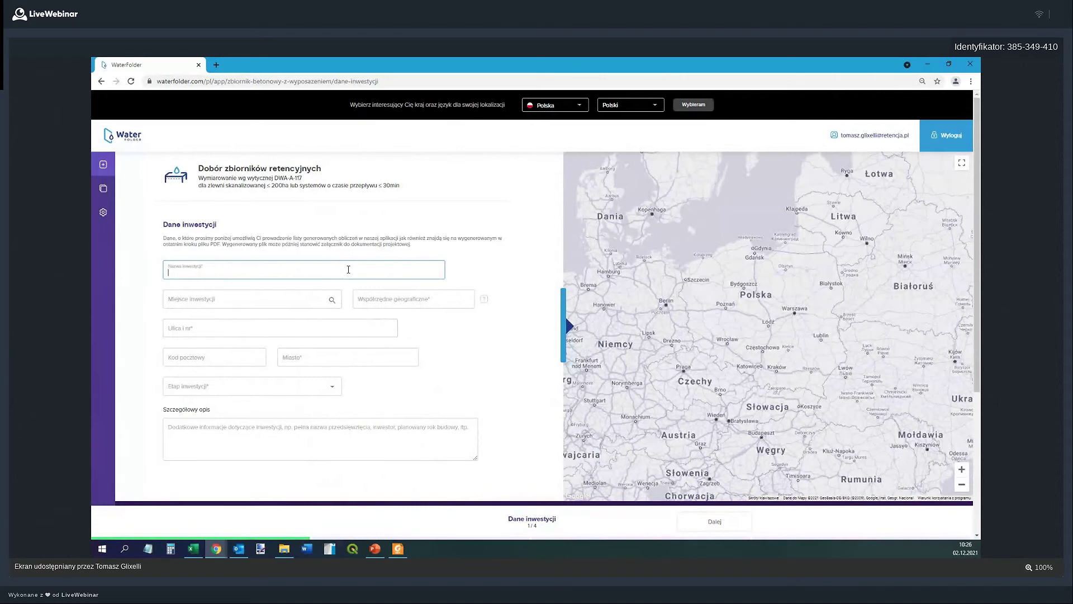
{"action": "type", "text": "Slec"}
{"action": "type", "text": " odwodnieni"}
{"action": "type", "text": "owa"}
{"action": "type", "text": " Osie"}
{"action": "type", "text": "dla"}
Step: Place the investment location on the map in Wrocław, beside the river bend southwest of Plac Grunwaldzki, and check the filled-in coordinates
{"action": "left_click", "coordinate": [218, 302]}
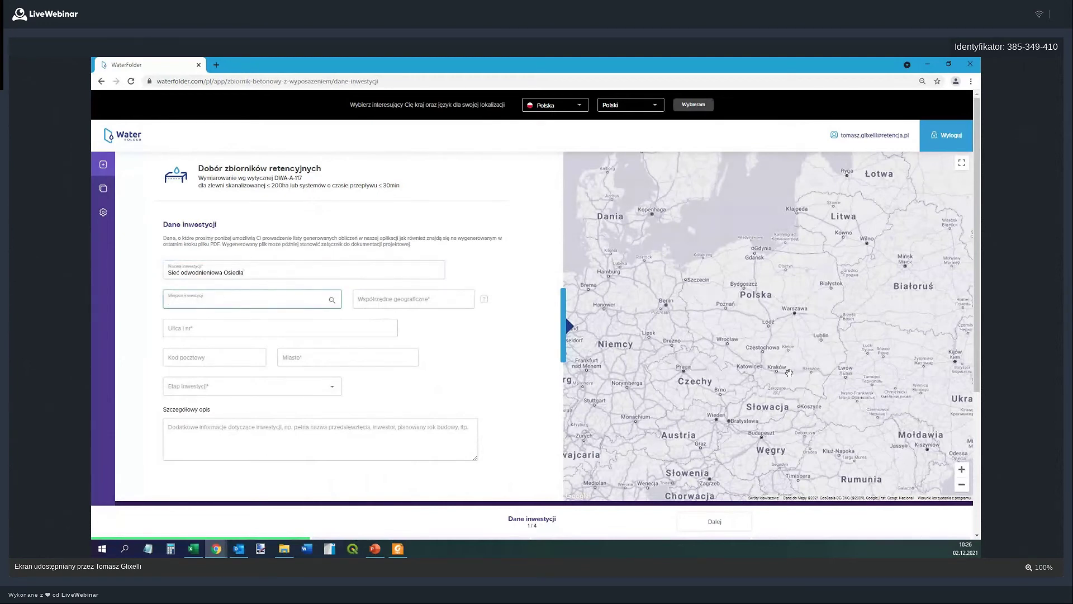
{"action": "scroll", "coordinate": [766, 366], "scroll_direction": "down", "scroll_amount": 2}
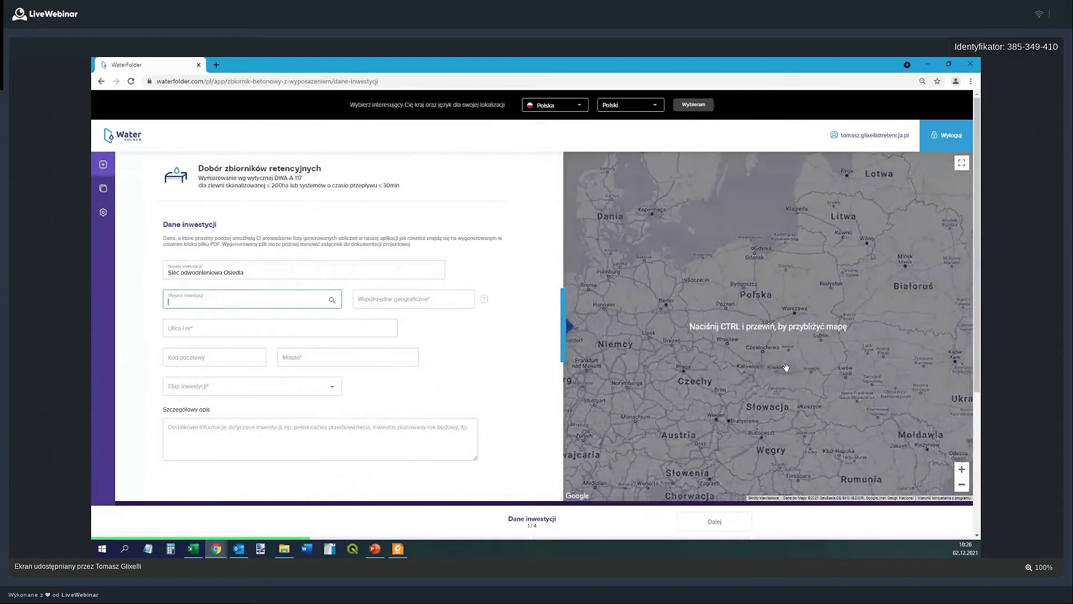
{"action": "scroll", "coordinate": [773, 369], "scroll_direction": "up", "scroll_amount": 3}
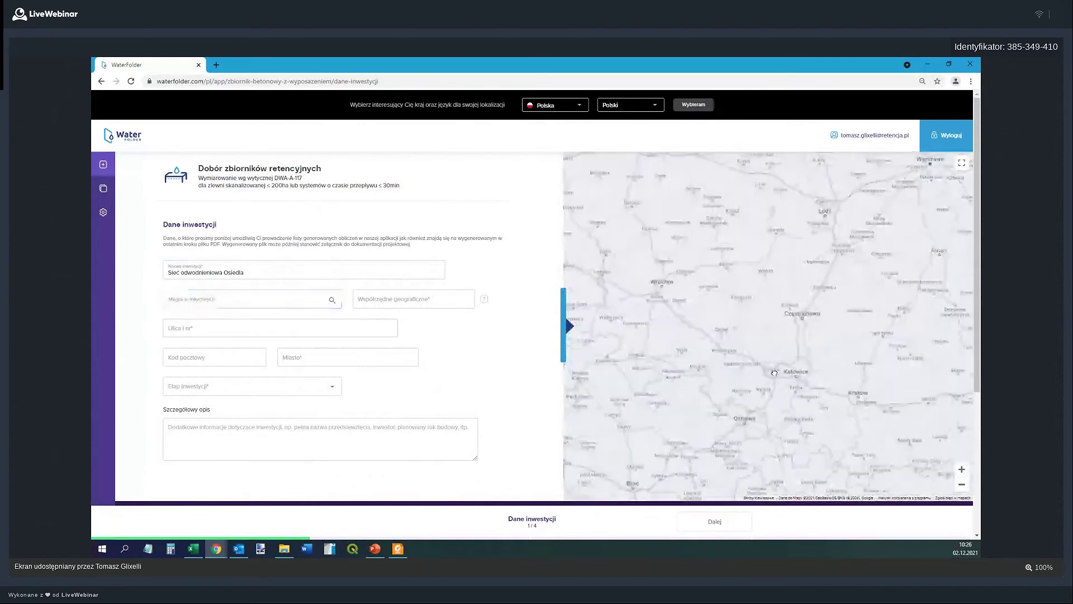
{"action": "scroll", "coordinate": [665, 262], "scroll_direction": "up", "scroll_amount": 3}
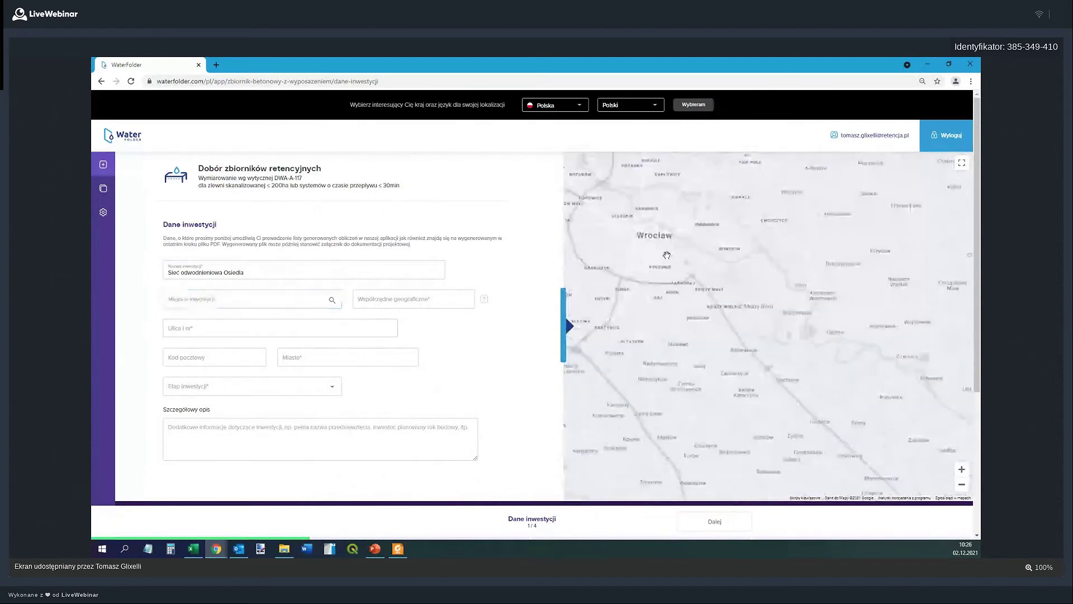
{"action": "scroll", "coordinate": [656, 235], "scroll_direction": "up", "scroll_amount": 2}
{"action": "scroll", "coordinate": [657, 229], "scroll_direction": "up", "scroll_amount": 2}
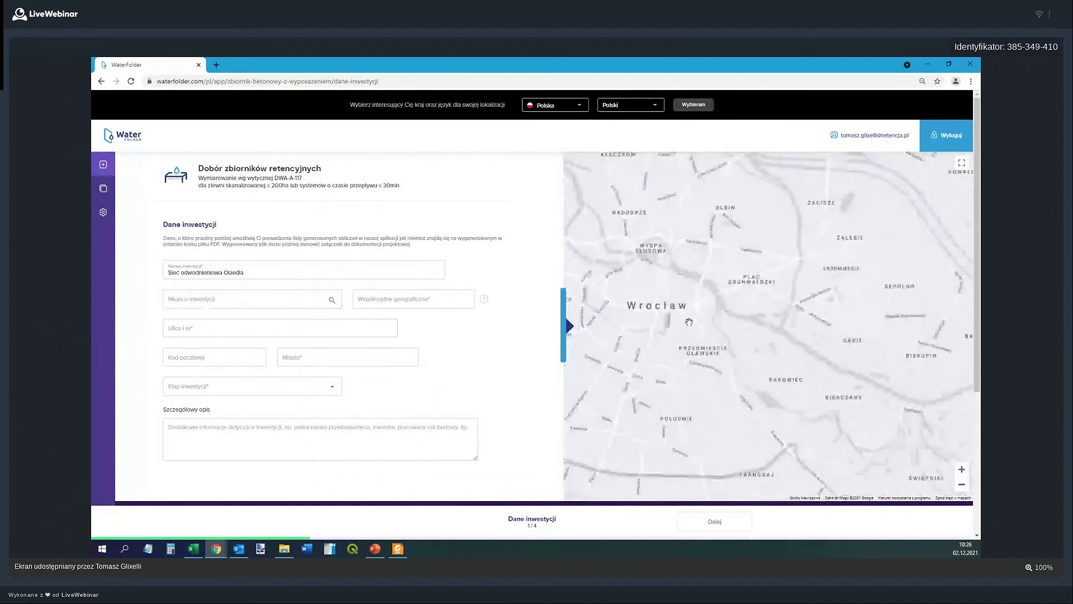
{"action": "left_click_drag", "start_coordinate": [694, 265], "coordinate": [725, 334]}
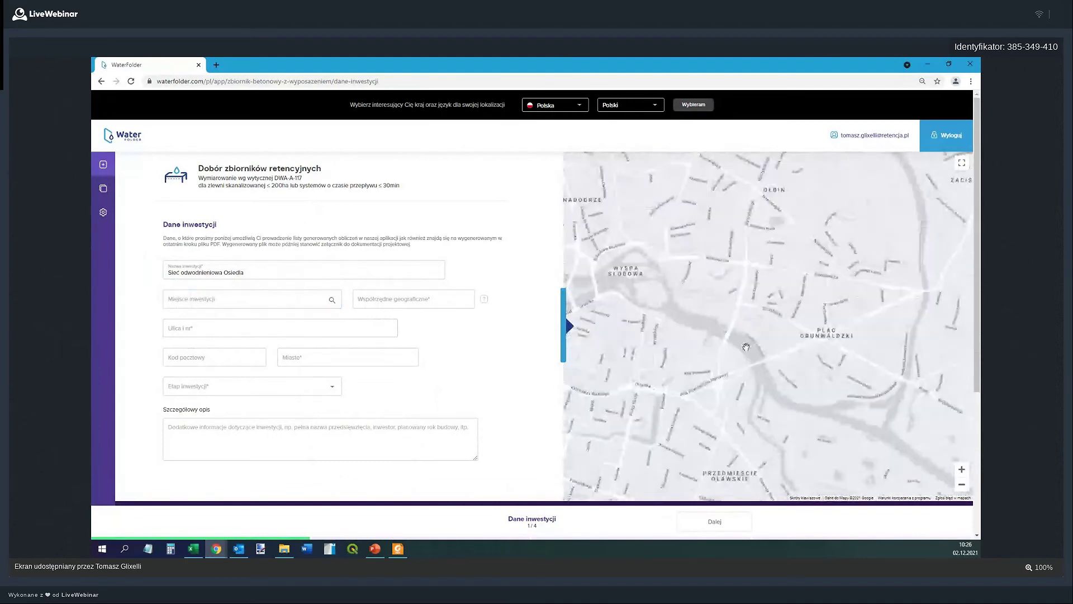
{"action": "scroll", "coordinate": [744, 337], "scroll_direction": "up", "scroll_amount": 2}
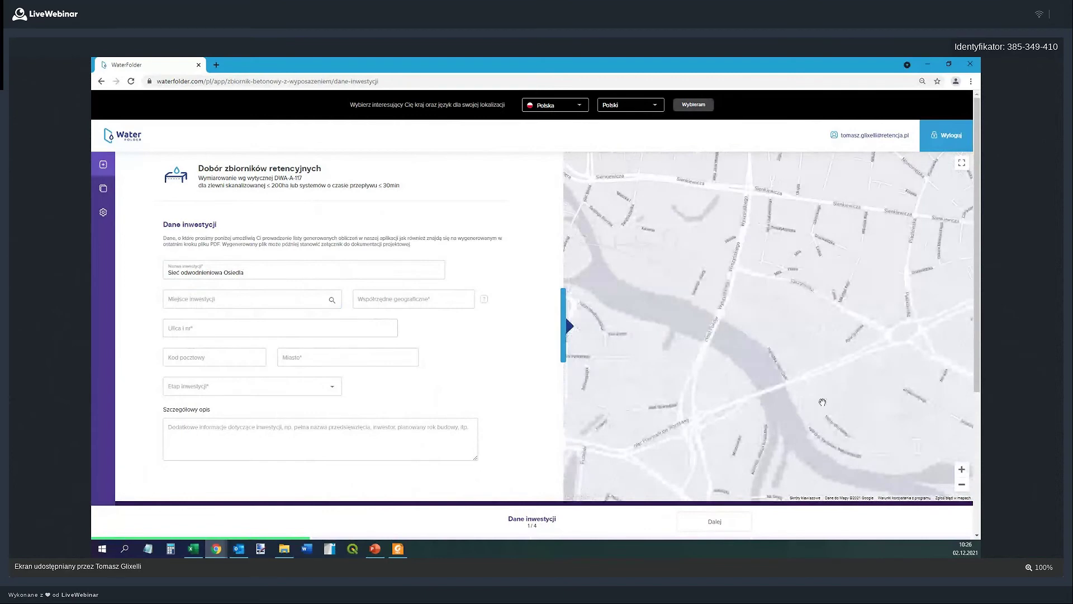
{"action": "scroll", "coordinate": [859, 441], "scroll_direction": "up", "scroll_amount": 4}
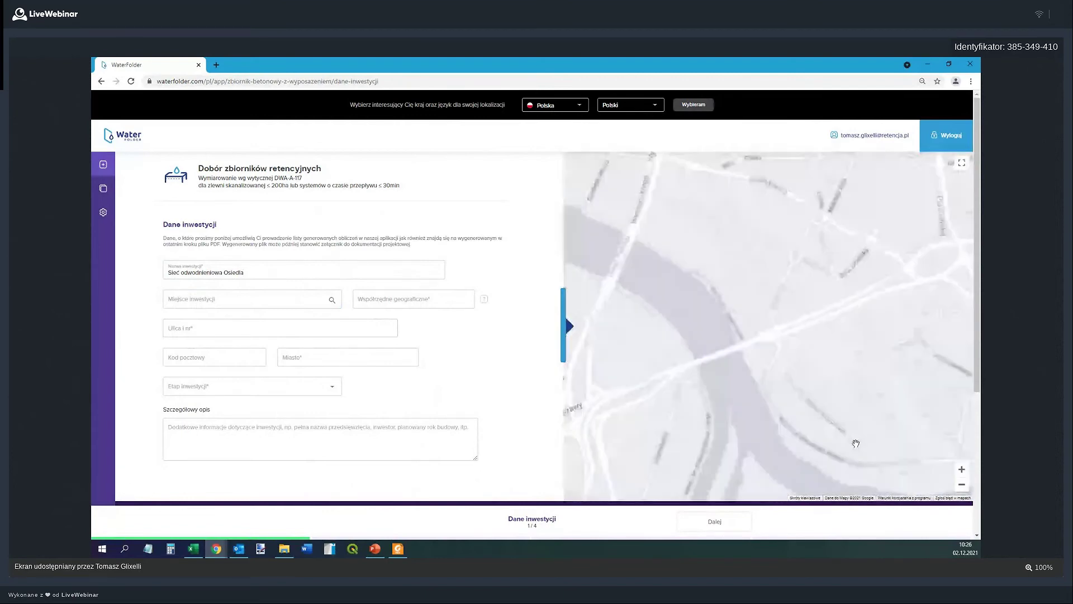
{"action": "left_click", "coordinate": [777, 373]}
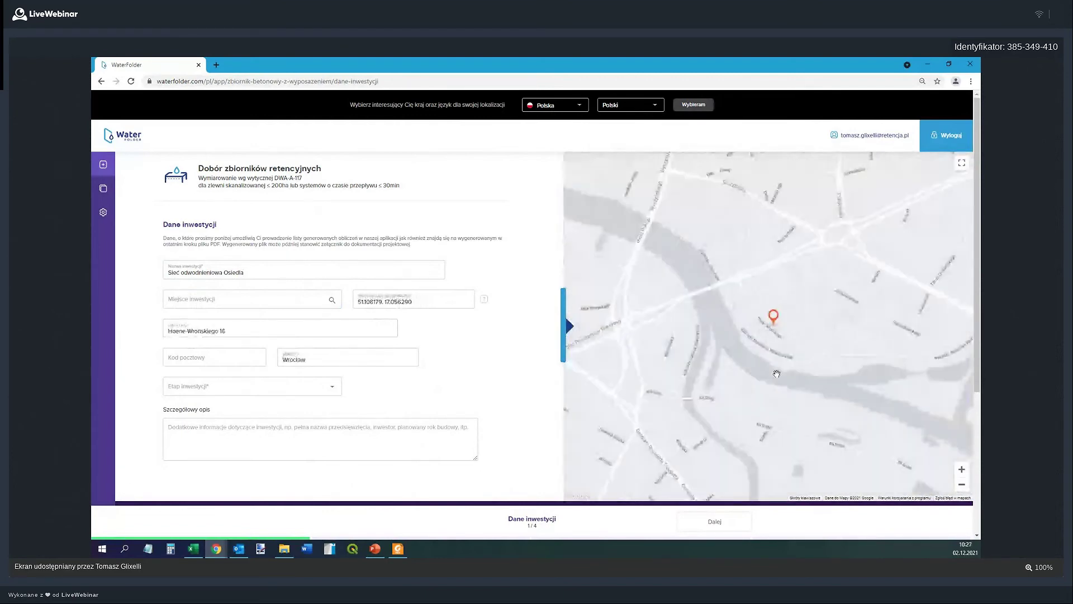
{"action": "left_click", "coordinate": [376, 301]}
{"action": "left_click_drag", "start_coordinate": [360, 301], "coordinate": [399, 302]}
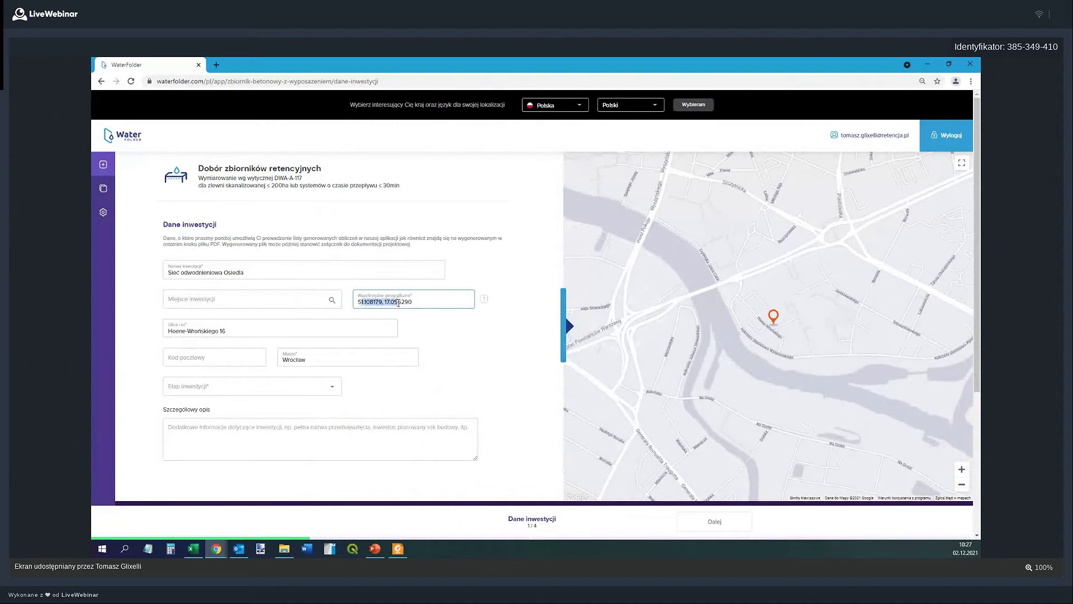
Step: Set the investment stage to Koncepcja, leave the detailed description empty and proceed to the parameter selection
{"action": "left_click", "coordinate": [262, 391]}
{"action": "left_click", "coordinate": [210, 394]}
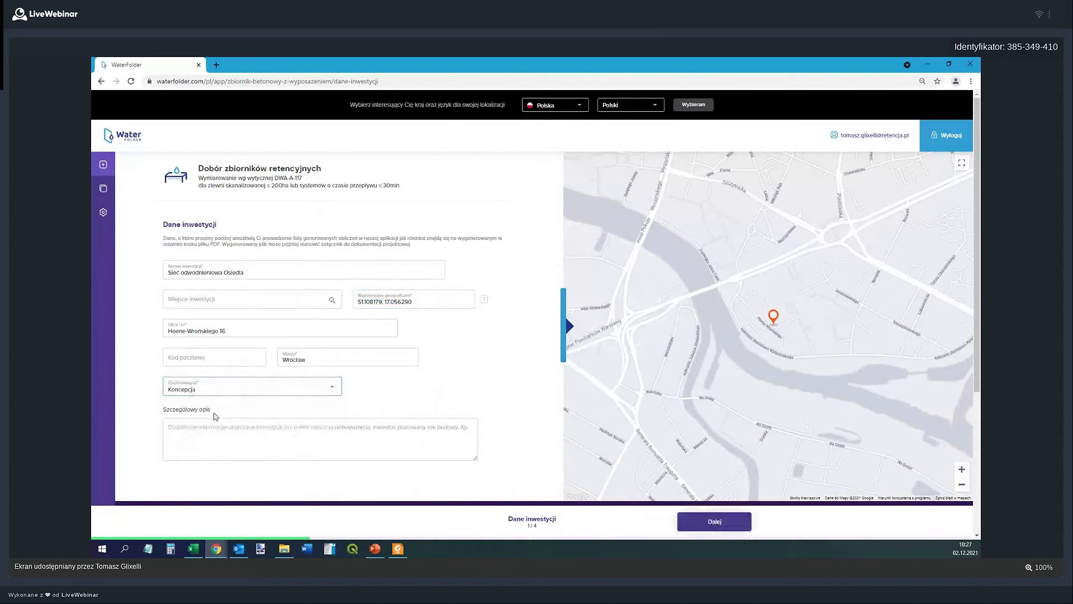
{"action": "left_click", "coordinate": [217, 428]}
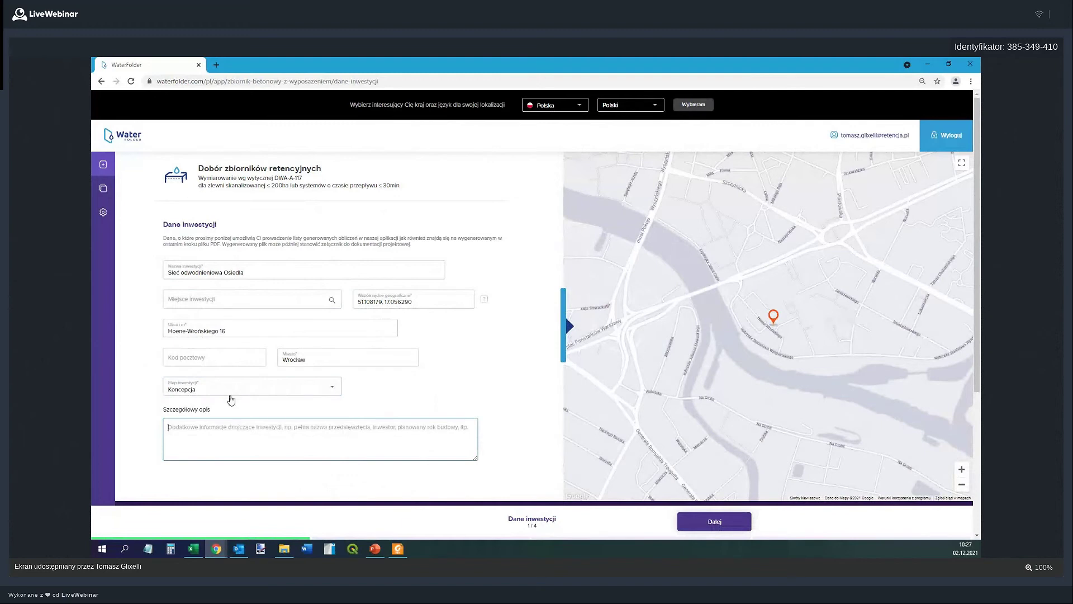
{"action": "left_click", "coordinate": [699, 524]}
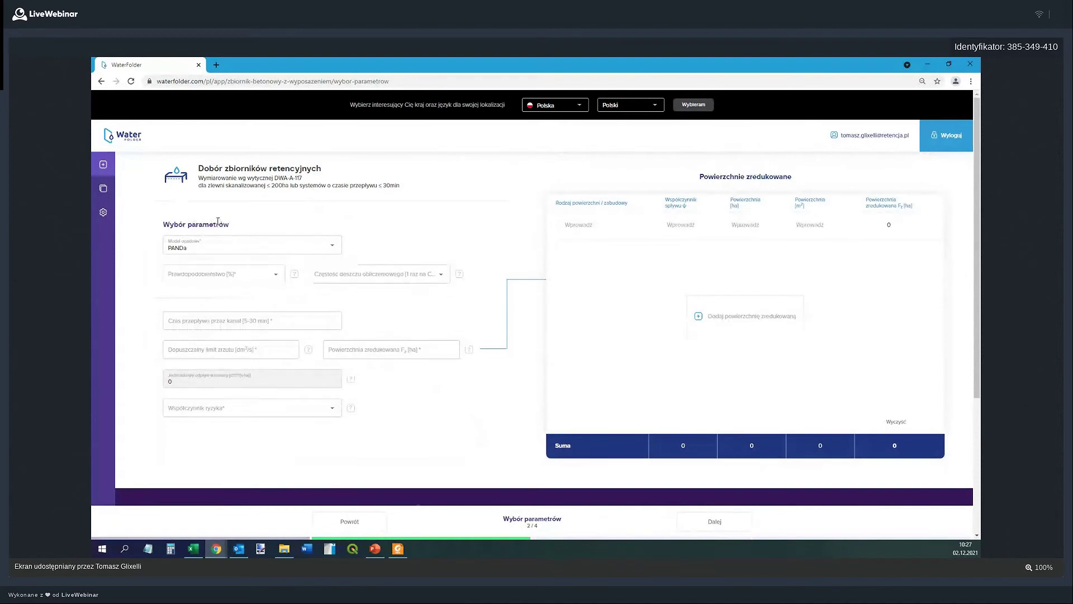
Step: Review the available rainfall models and select PANDa
{"action": "left_click", "coordinate": [218, 252]}
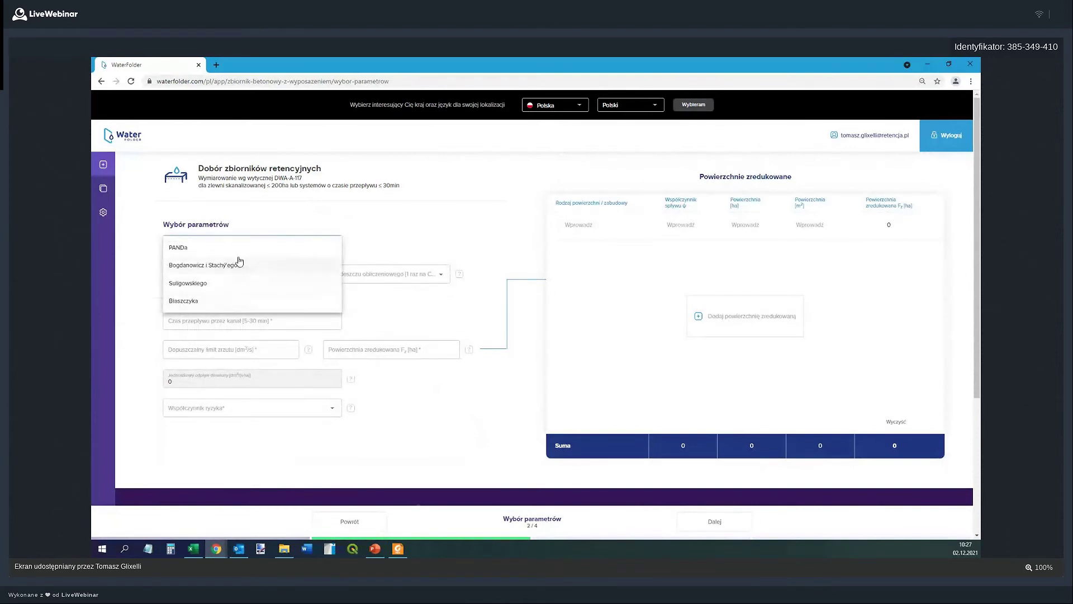
{"action": "left_click", "coordinate": [247, 231]}
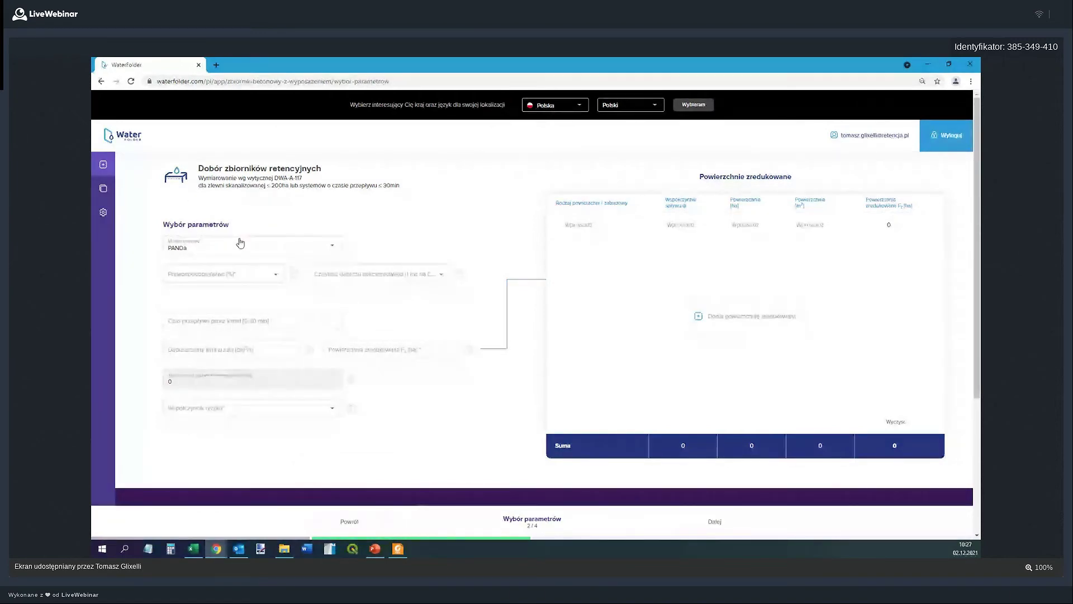
{"action": "left_click", "coordinate": [240, 243]}
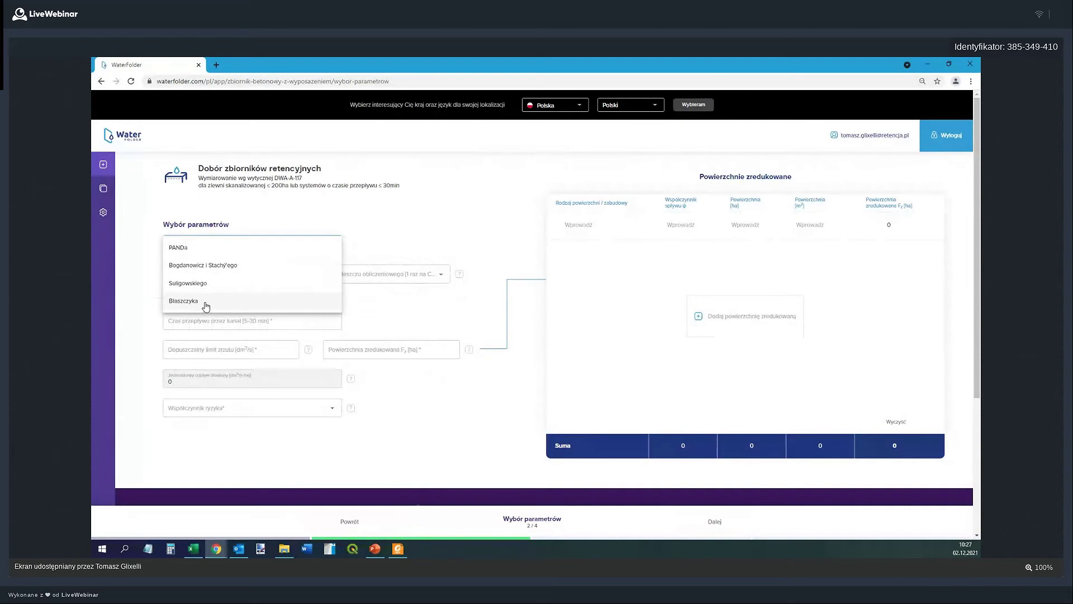
{"action": "left_click", "coordinate": [253, 223]}
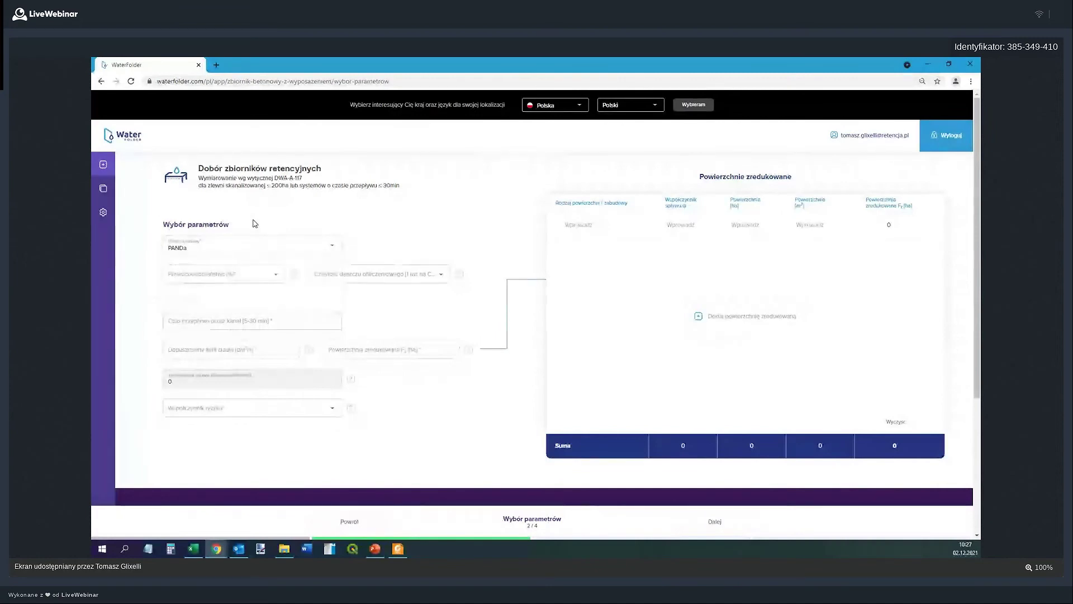
{"action": "left_click", "coordinate": [241, 248]}
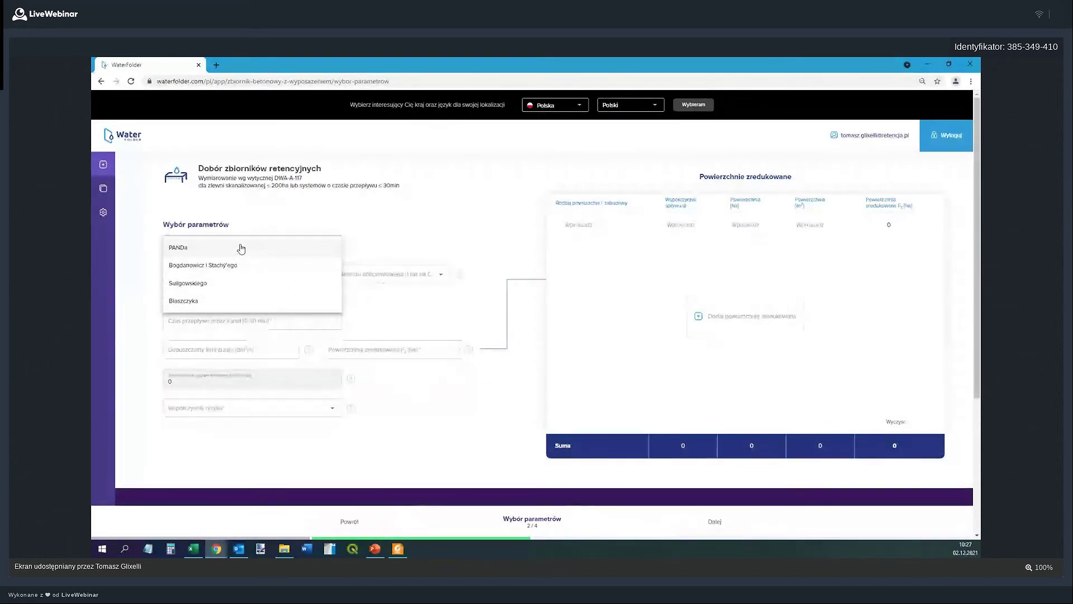
{"action": "left_click", "coordinate": [241, 248]}
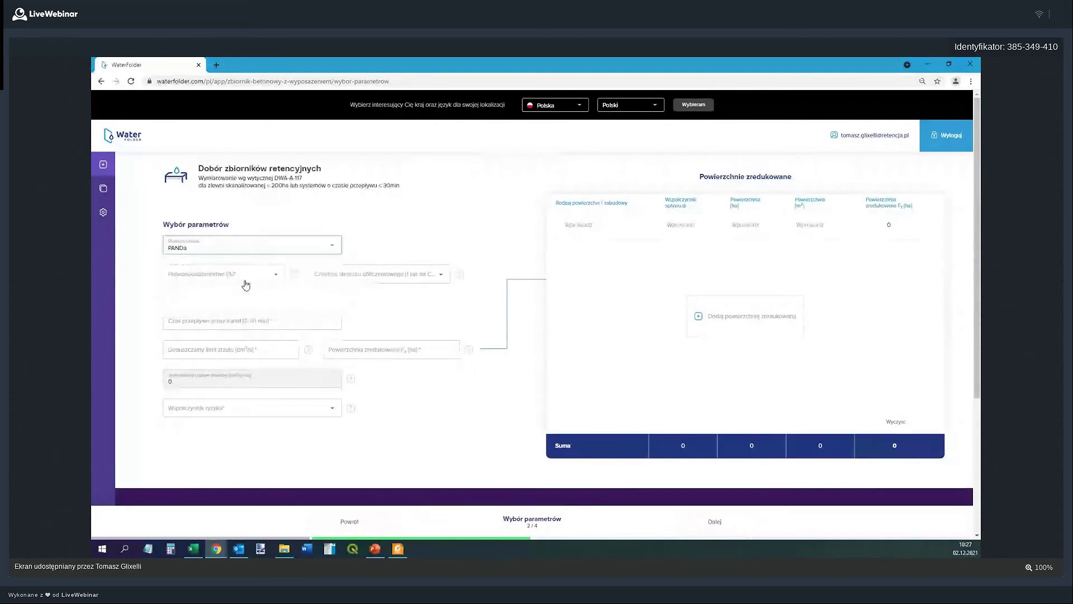
Step: Set the rainfall probability to 20%, the channel flow time to 5 min and the permissible discharge limit to 10 dm³/s
{"action": "left_click", "coordinate": [246, 281]}
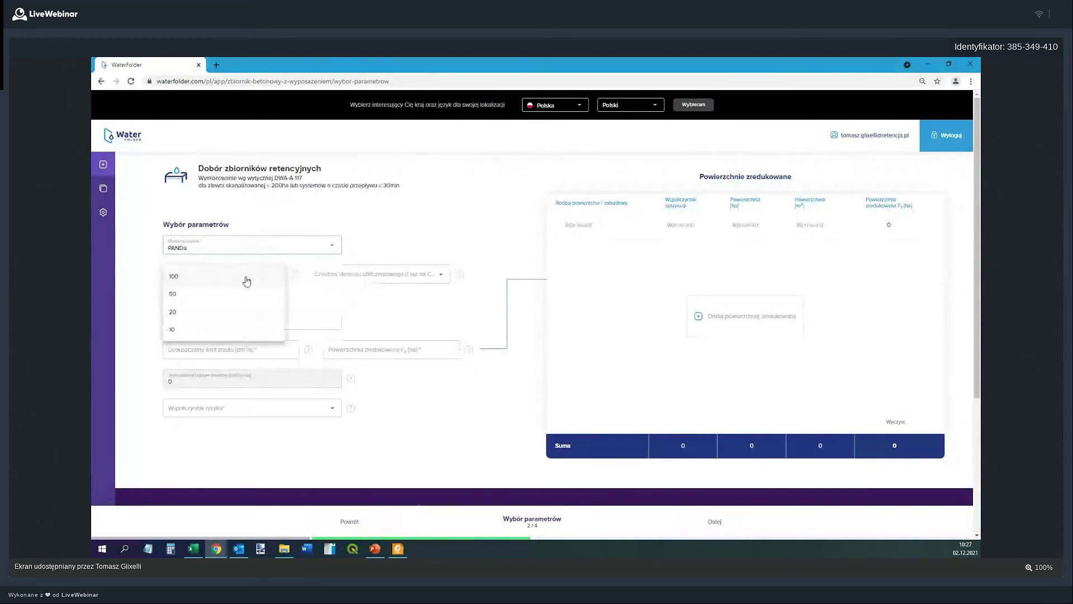
{"action": "left_click", "coordinate": [240, 312]}
{"action": "left_click", "coordinate": [258, 322]}
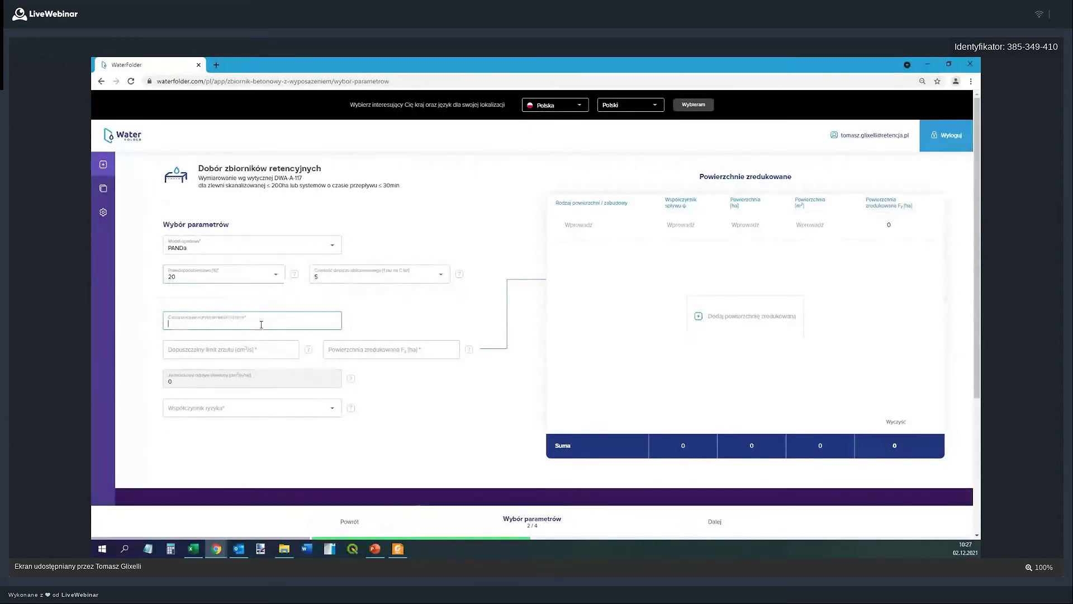
{"action": "type", "text": "5"}
{"action": "left_click", "coordinate": [266, 350]}
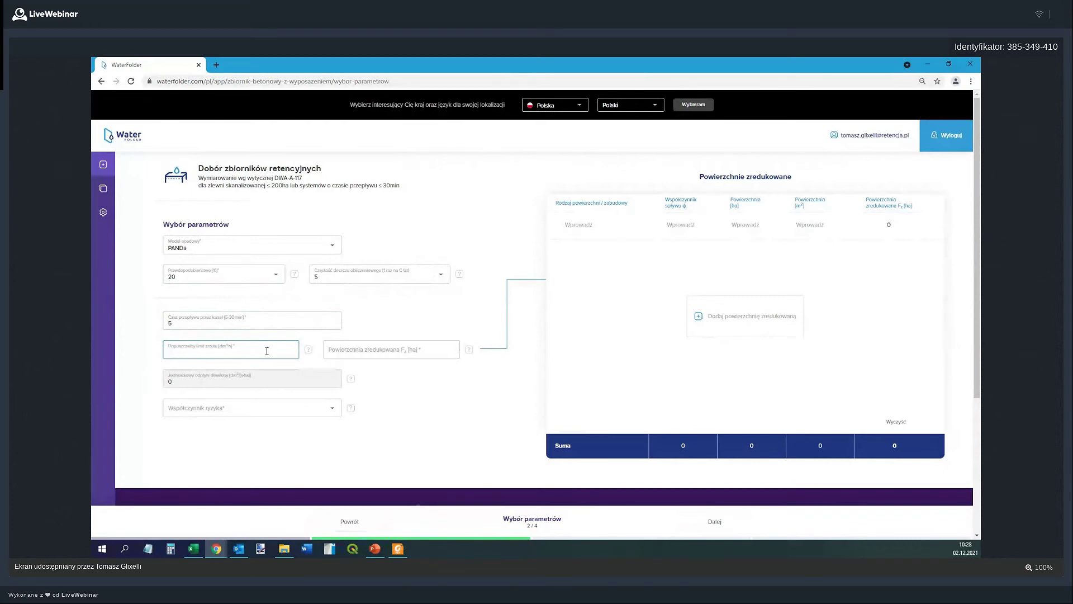
{"action": "type", "text": "10"}
Step: Add a Dachy surface with the 1% slope runoff coefficient of 0.90 and an area of 500 m², and check its reduced area
{"action": "left_click", "coordinate": [336, 350]}
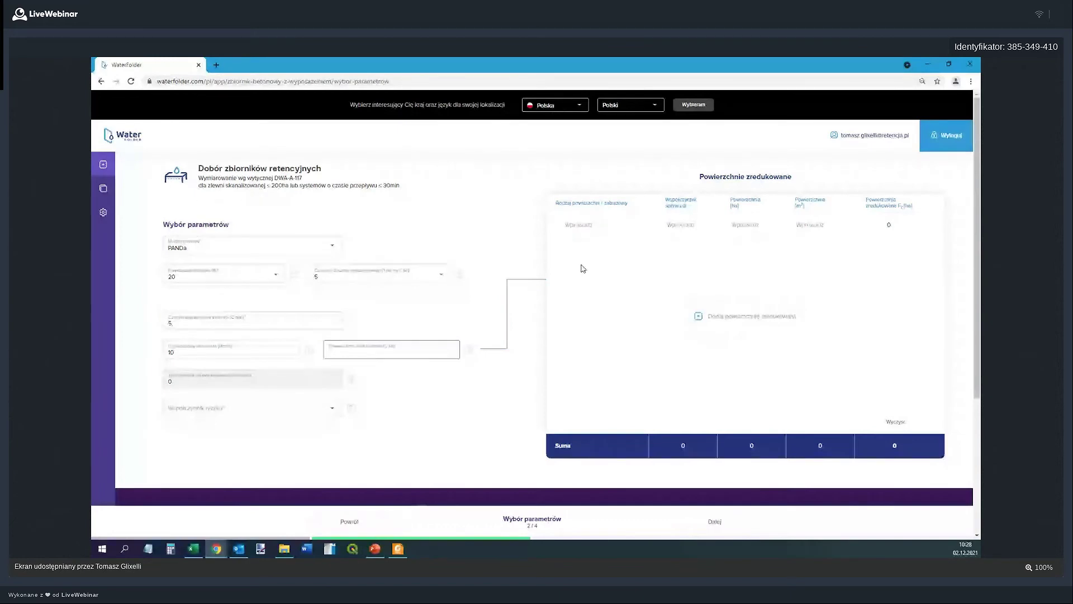
{"action": "left_click", "coordinate": [698, 317]}
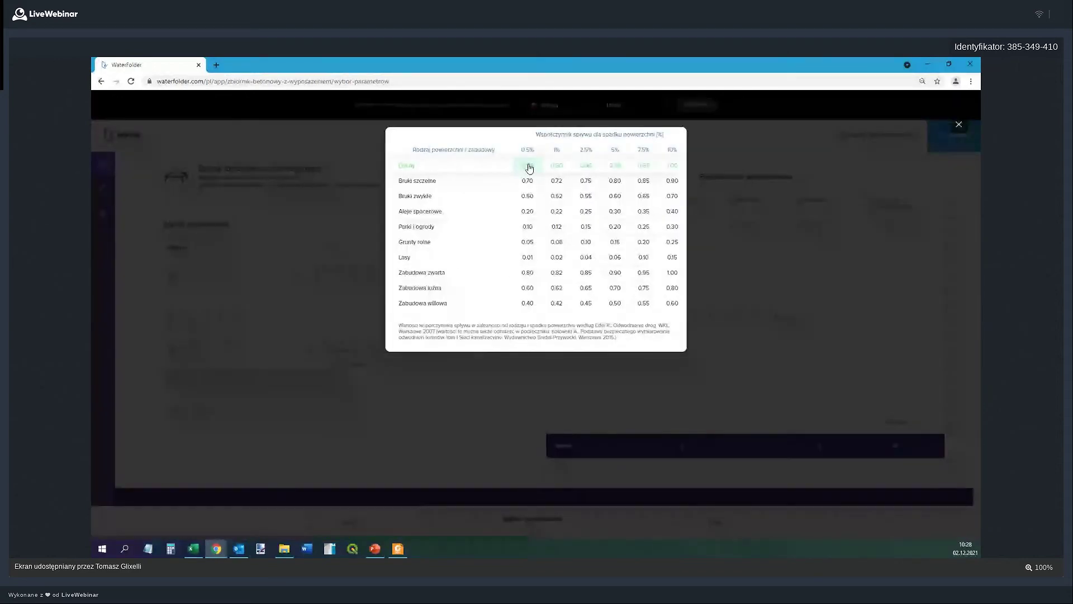
{"action": "left_click", "coordinate": [563, 170]}
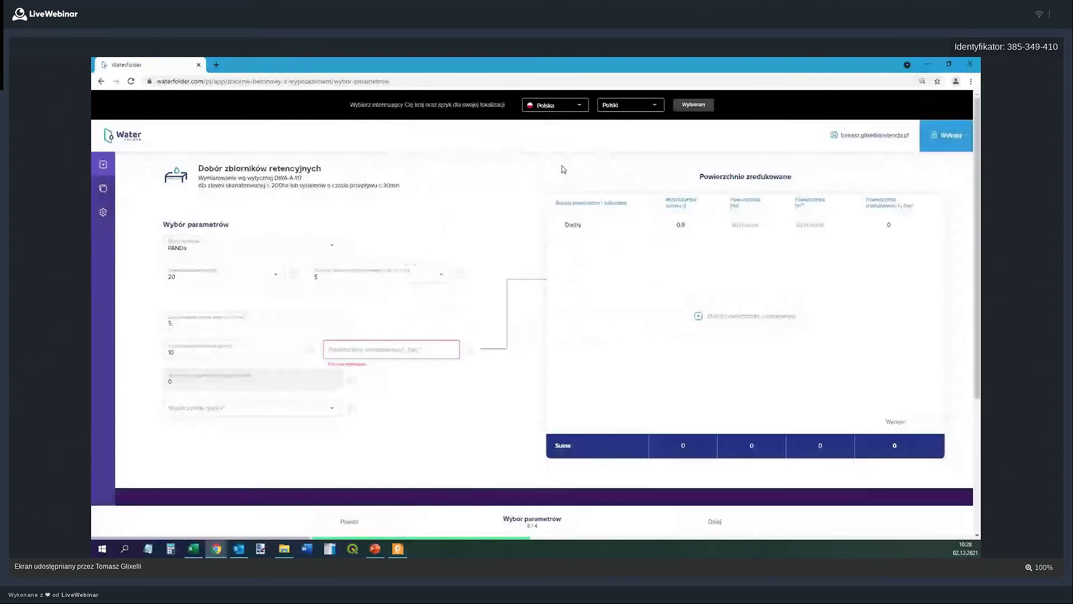
{"action": "left_click", "coordinate": [748, 225]}
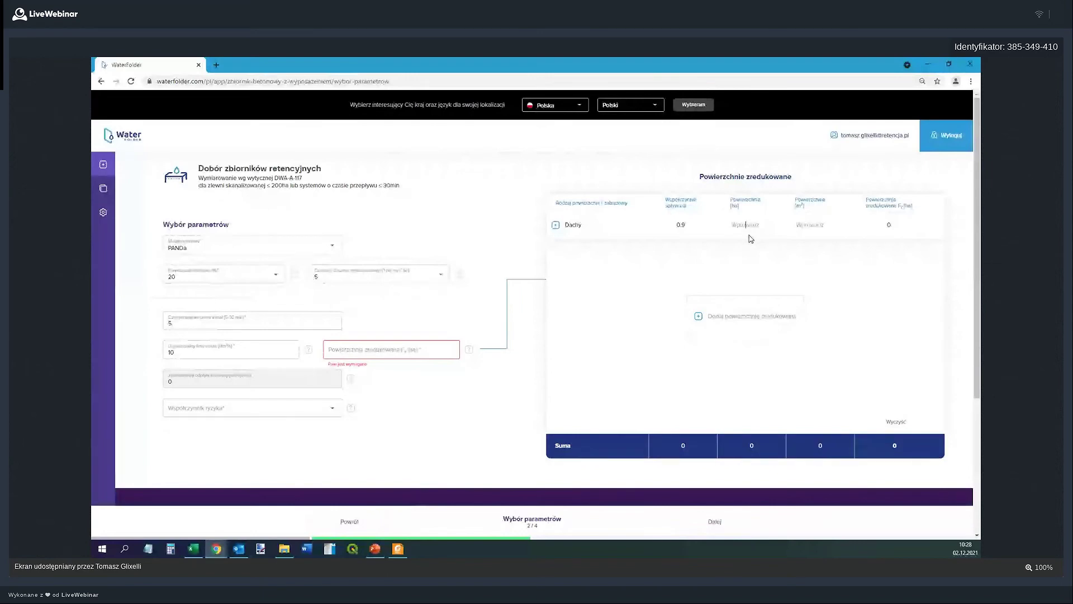
{"action": "left_click", "coordinate": [811, 226]}
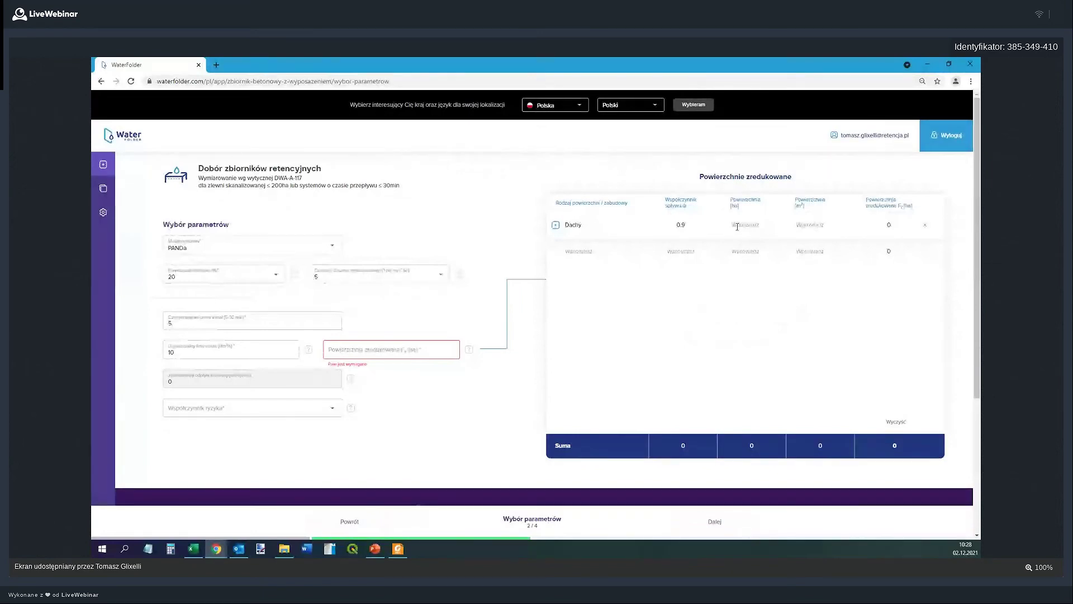
{"action": "left_click", "coordinate": [814, 229]}
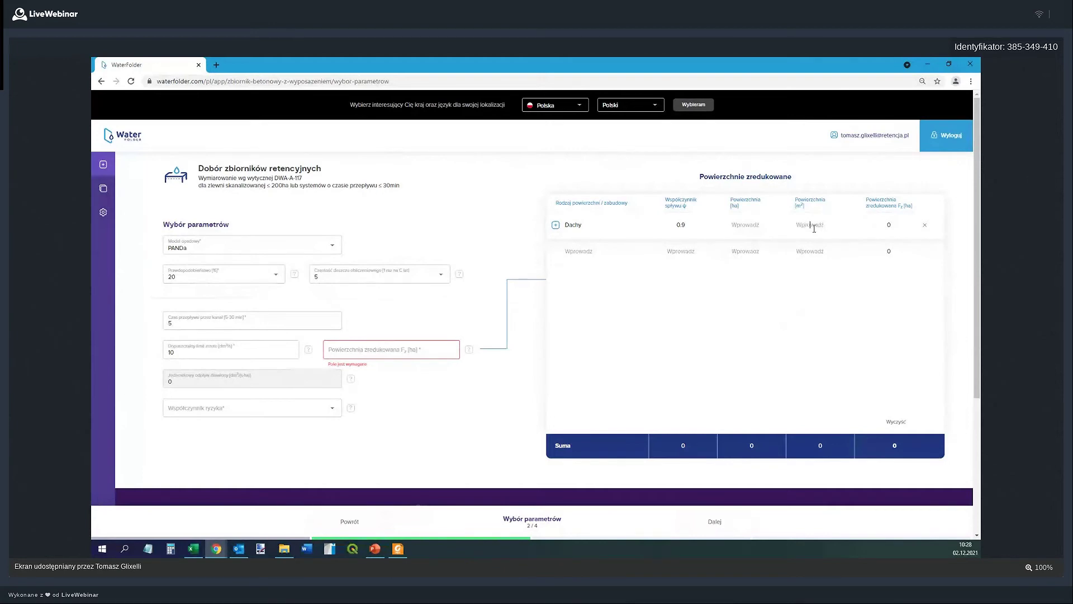
{"action": "left_click", "coordinate": [815, 226]}
{"action": "type", "text": "500"}
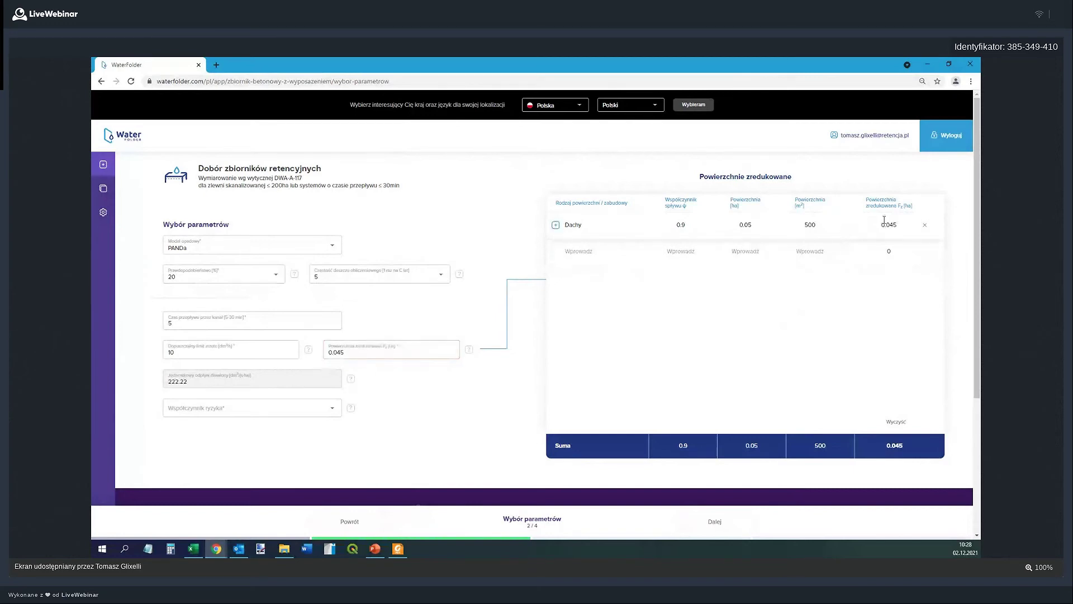
{"action": "left_click_drag", "start_coordinate": [882, 224], "coordinate": [899, 225]}
Step: Add a Parki i ogrody surface with the 1% slope runoff coefficient of 0.12 and an area of 0.5 ha
{"action": "left_click", "coordinate": [556, 252]}
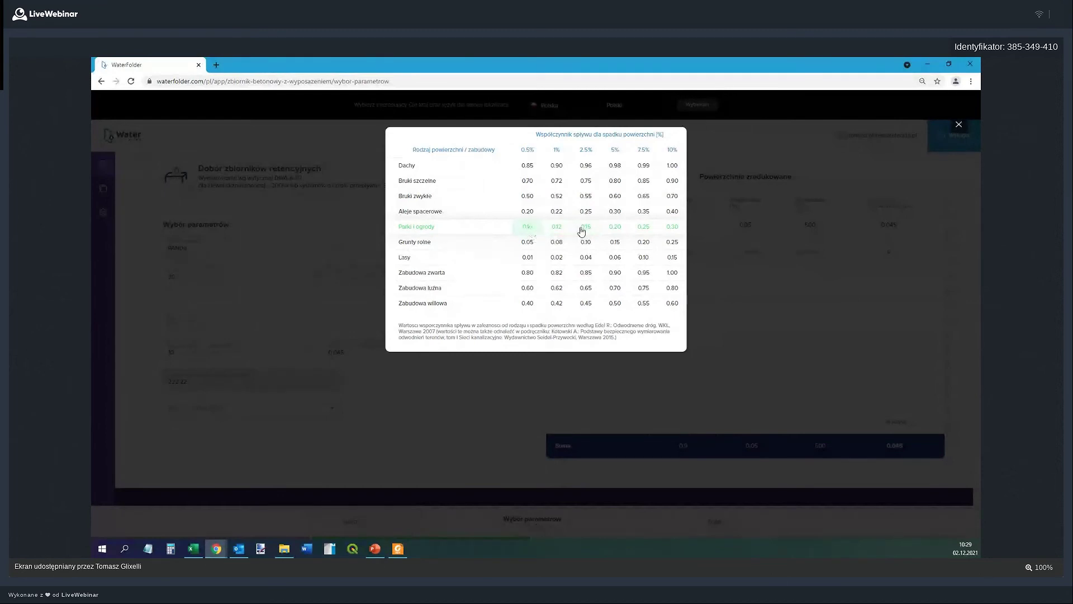
{"action": "left_click", "coordinate": [553, 229]}
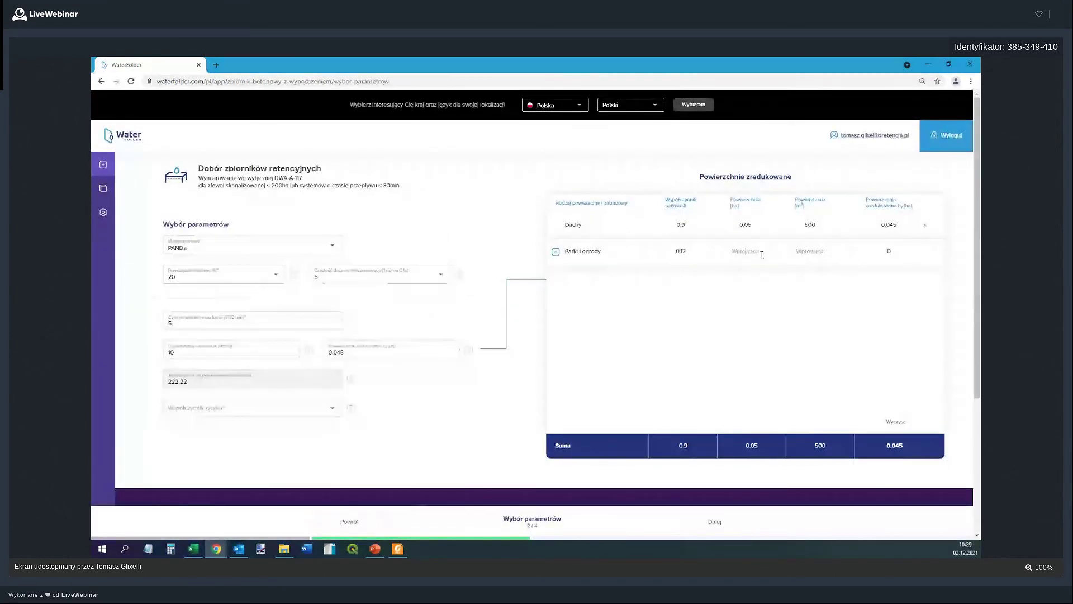
{"action": "left_click", "coordinate": [762, 255]}
{"action": "type", "text": "5"}
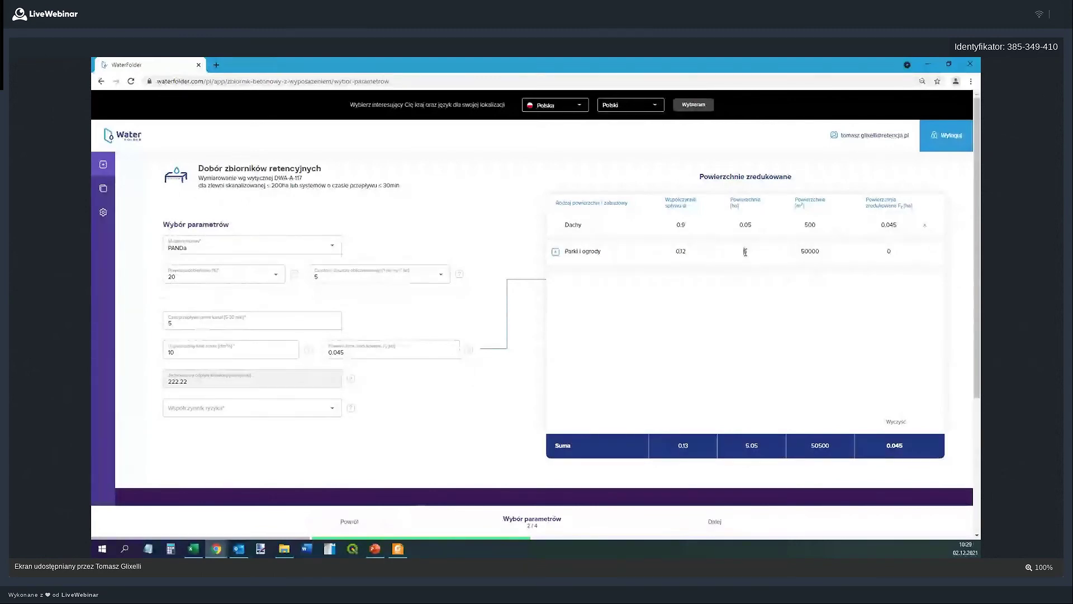
{"action": "key", "text": "BackSpace"}
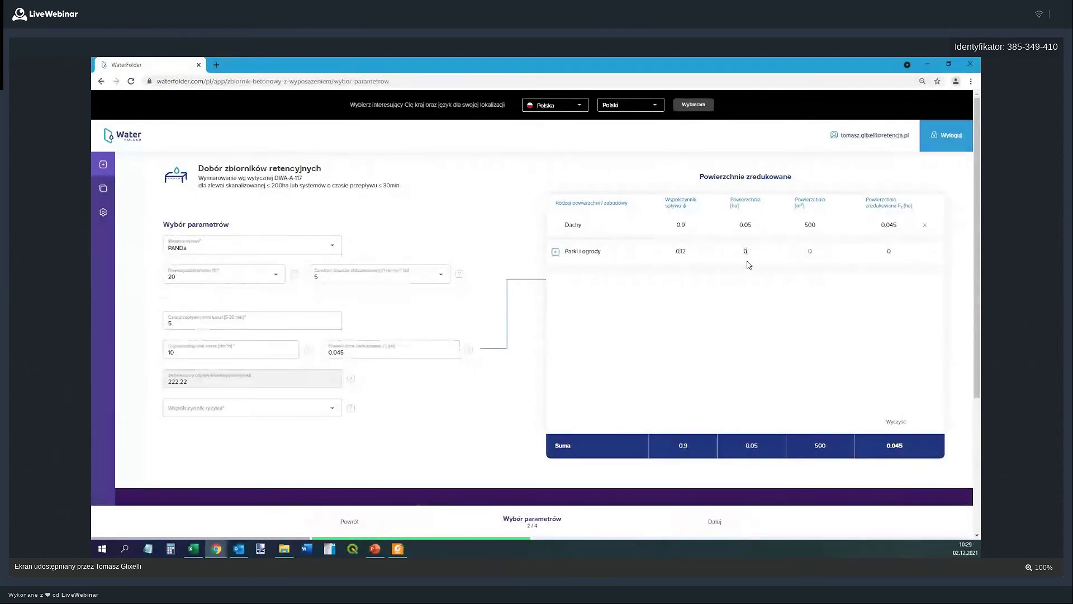
{"action": "type", "text": "0.5"}
{"action": "left_click", "coordinate": [810, 292]}
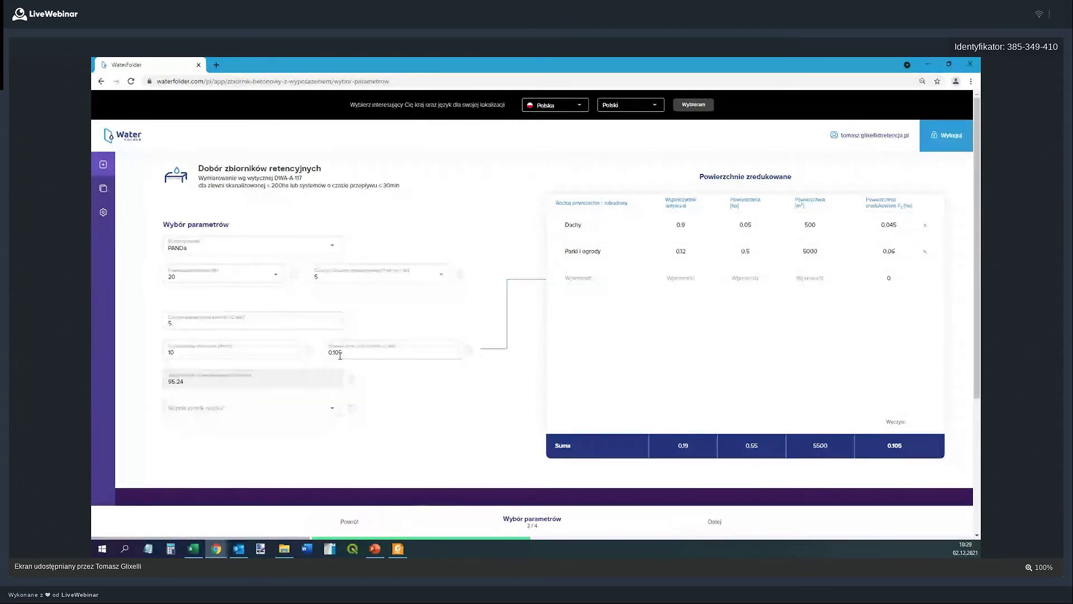
Step: Set the risk coefficient (Współczynnik ryzyka) to wysoki and read the explanation of the risk levels
{"action": "left_click", "coordinate": [288, 414]}
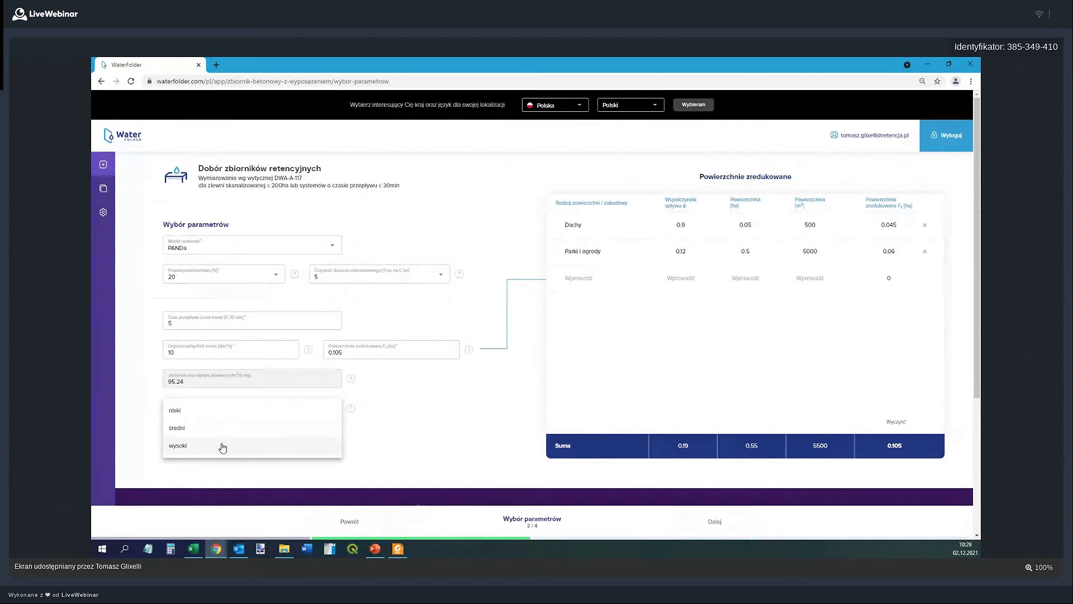
{"action": "left_click", "coordinate": [301, 449]}
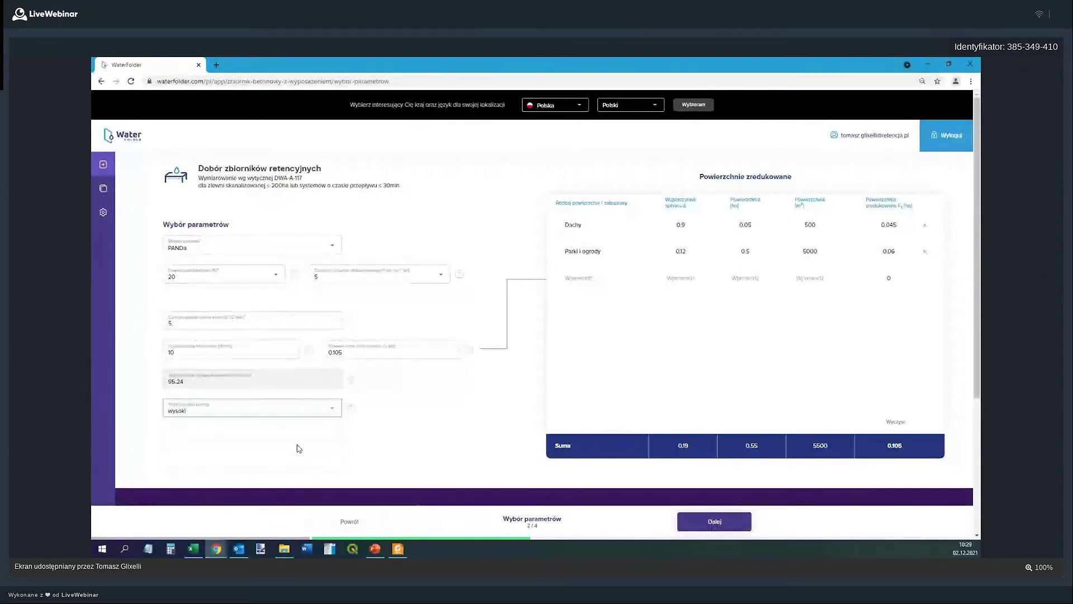
{"action": "scroll", "coordinate": [335, 417], "scroll_direction": "down", "scroll_amount": 1}
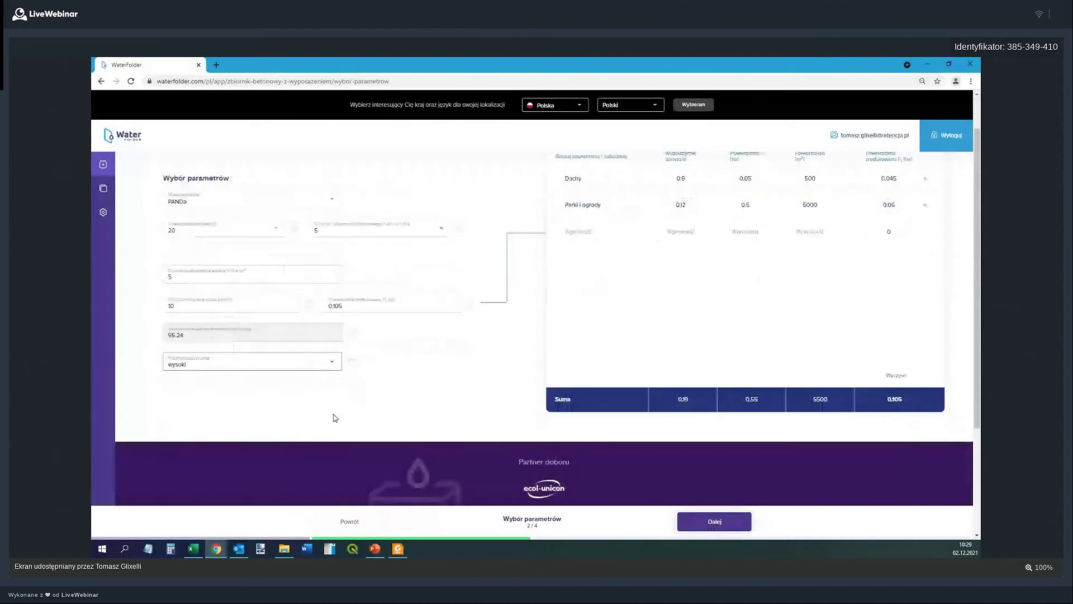
{"action": "mouse_move", "coordinate": [349, 362]}
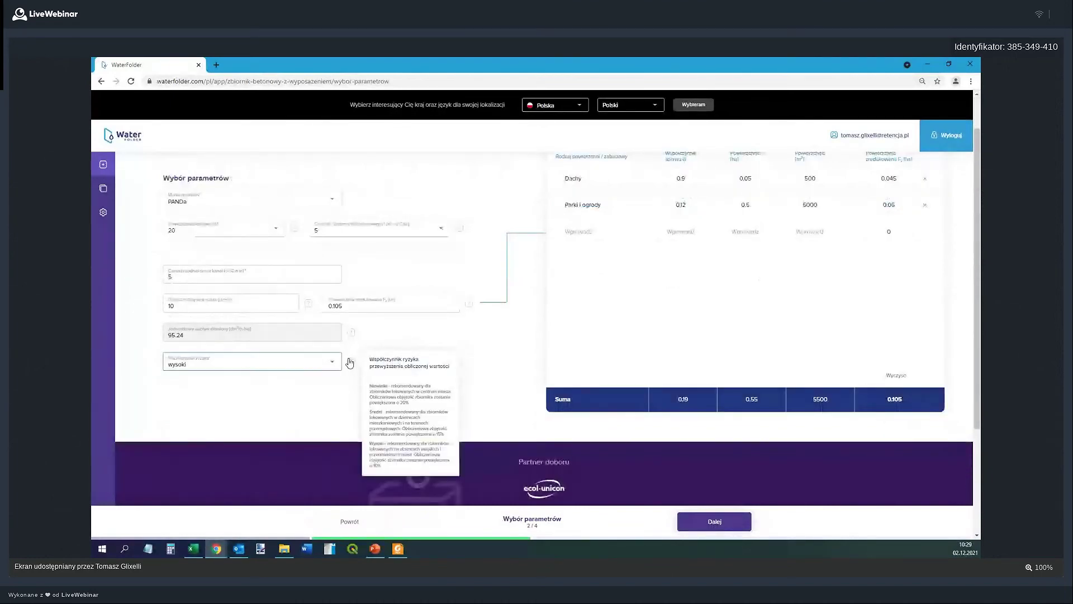
{"action": "left_click", "coordinate": [331, 365]}
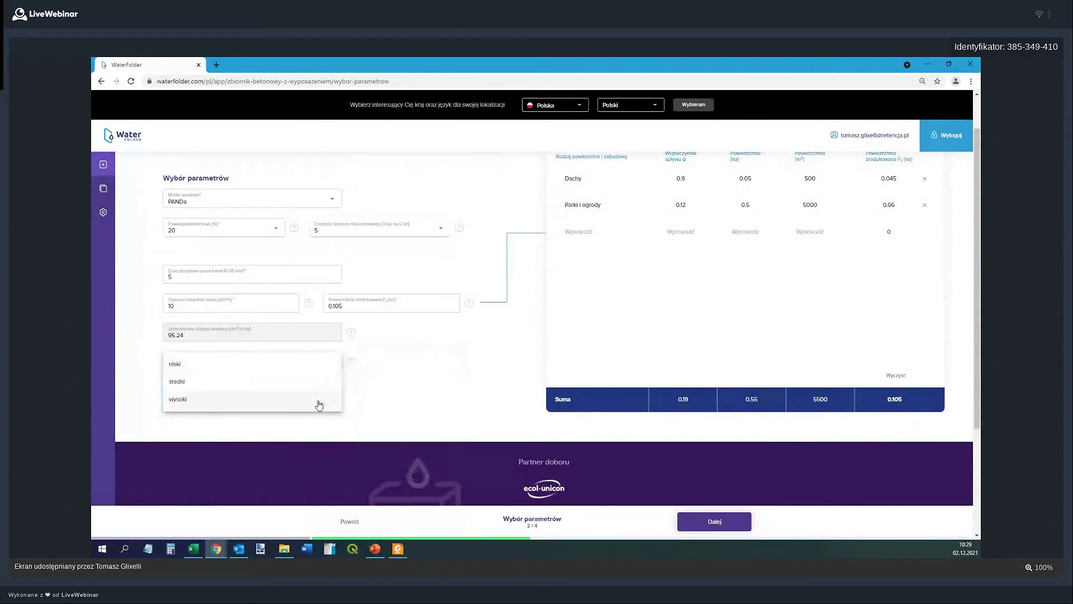
{"action": "left_click", "coordinate": [354, 363]}
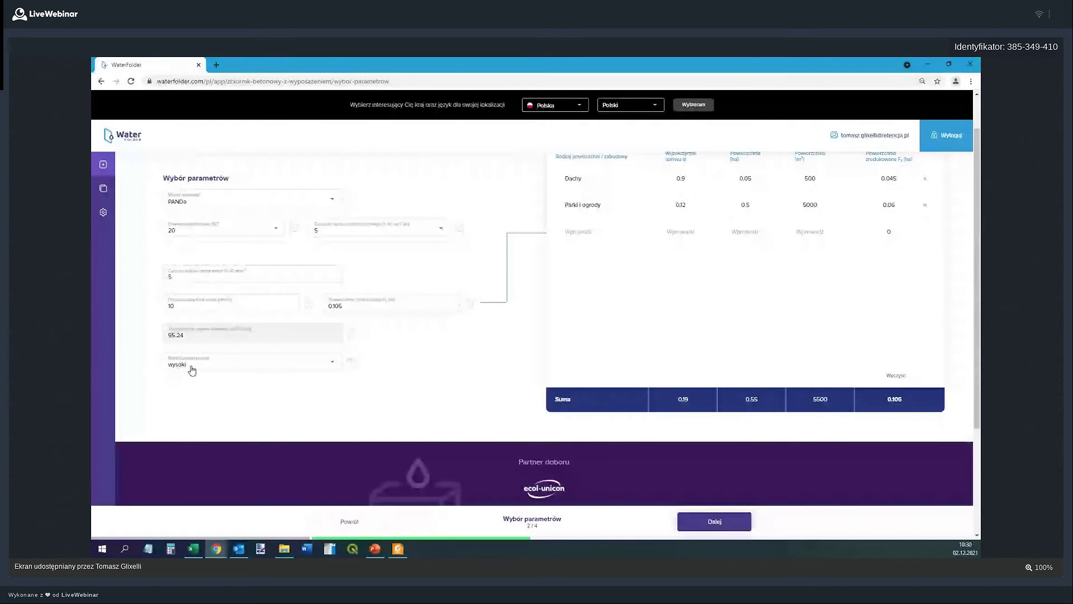
Step: Set the risk coefficient to niski and proceed to the additional tank equipment
{"action": "left_click", "coordinate": [192, 368]}
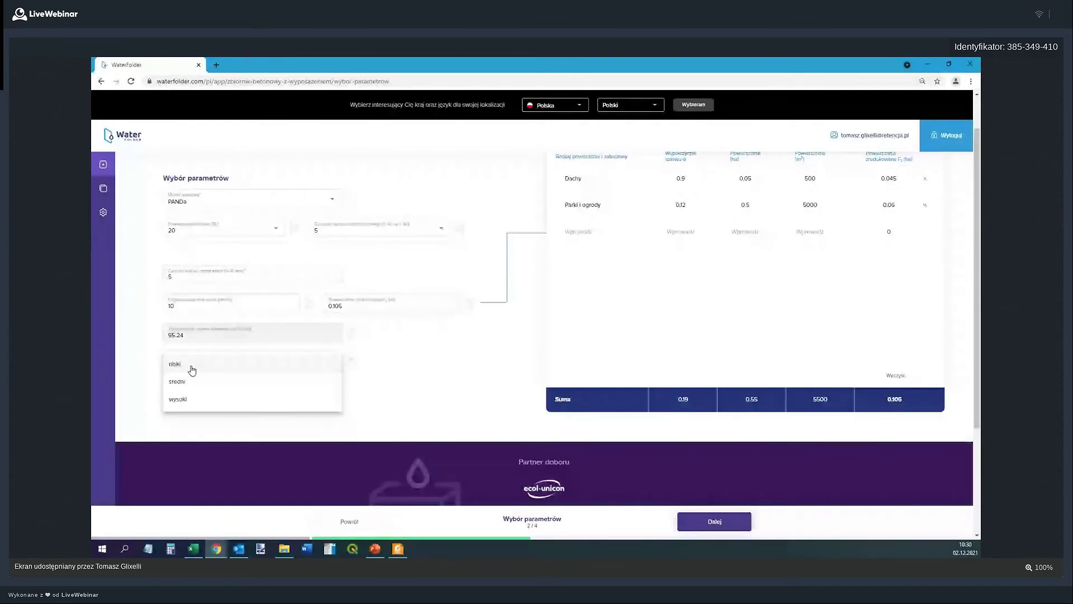
{"action": "mouse_move", "coordinate": [351, 366]}
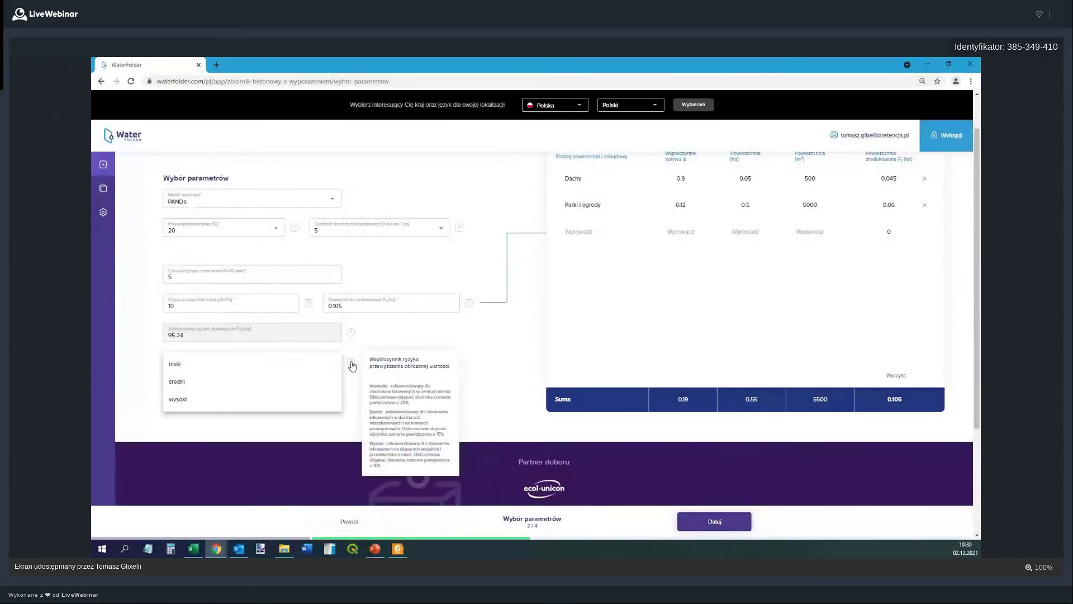
{"action": "left_click", "coordinate": [250, 364]}
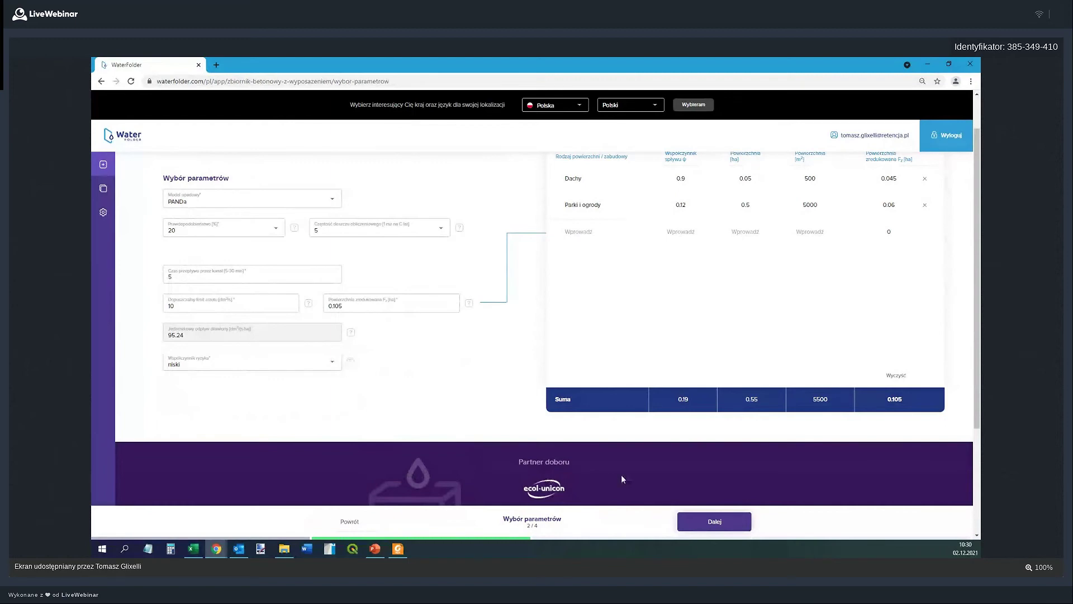
{"action": "left_click", "coordinate": [718, 526]}
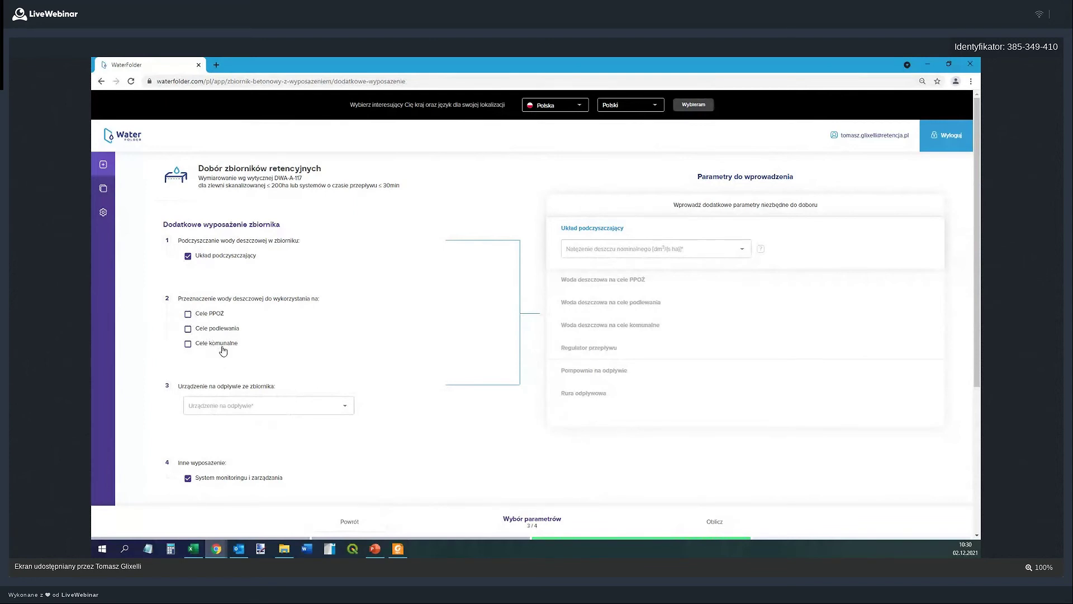
Step: Choose Regulator przepływu as the tank's outlet device and set the outlet pipe diameter to 150 mm
{"action": "left_click", "coordinate": [244, 407]}
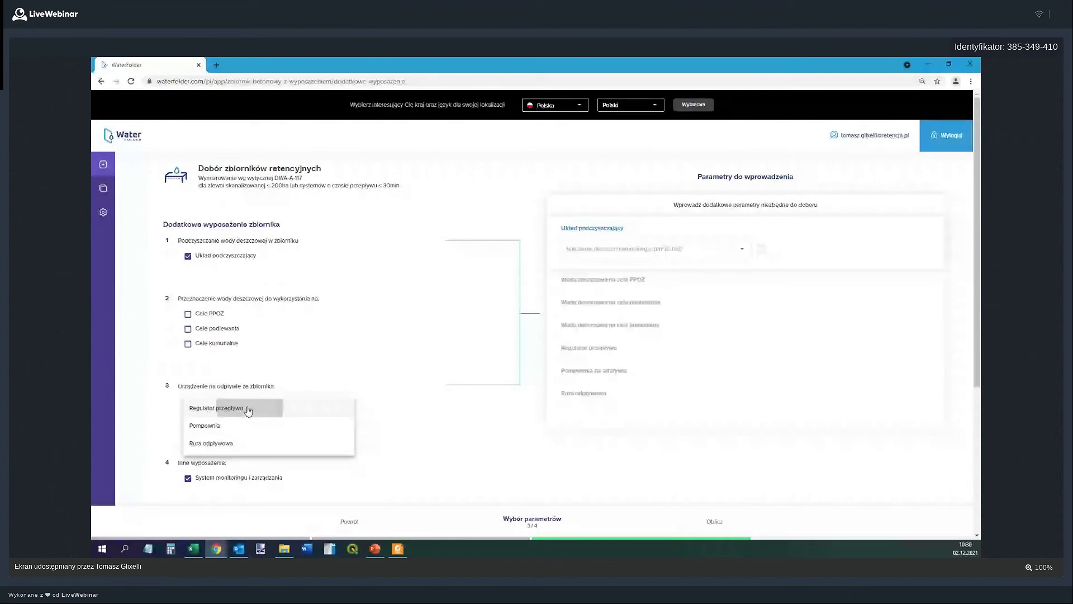
{"action": "left_click", "coordinate": [248, 409]}
{"action": "left_click", "coordinate": [608, 360]}
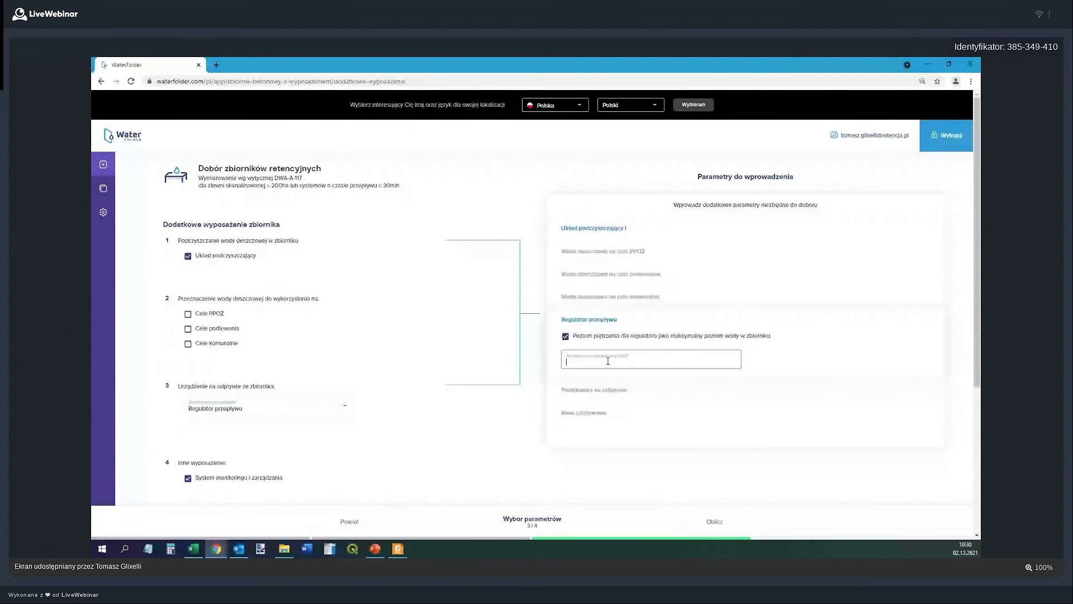
{"action": "type", "text": "150"}
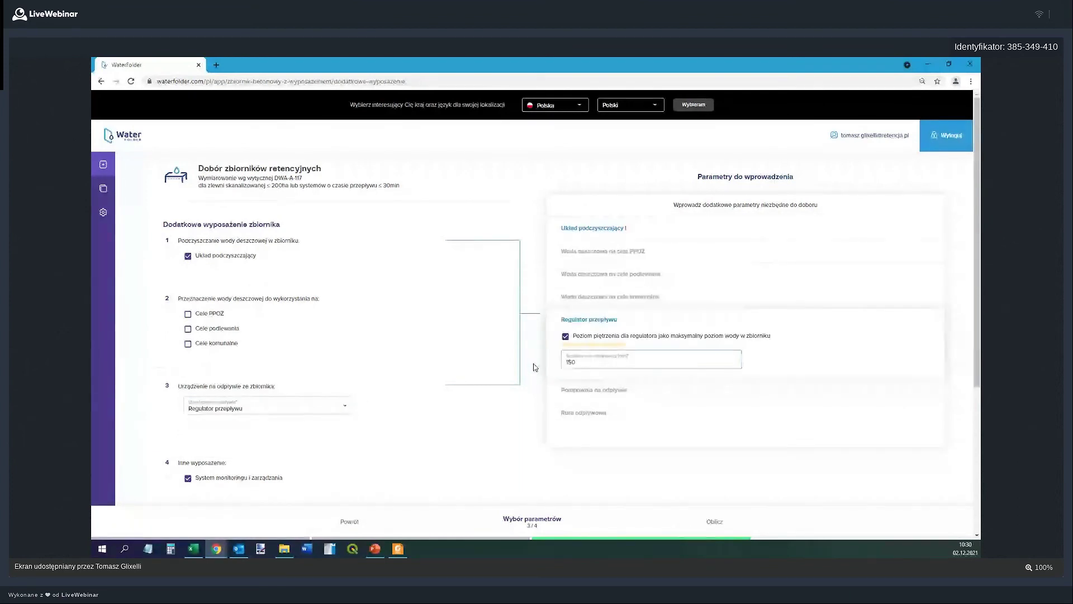
{"action": "left_click", "coordinate": [592, 364]}
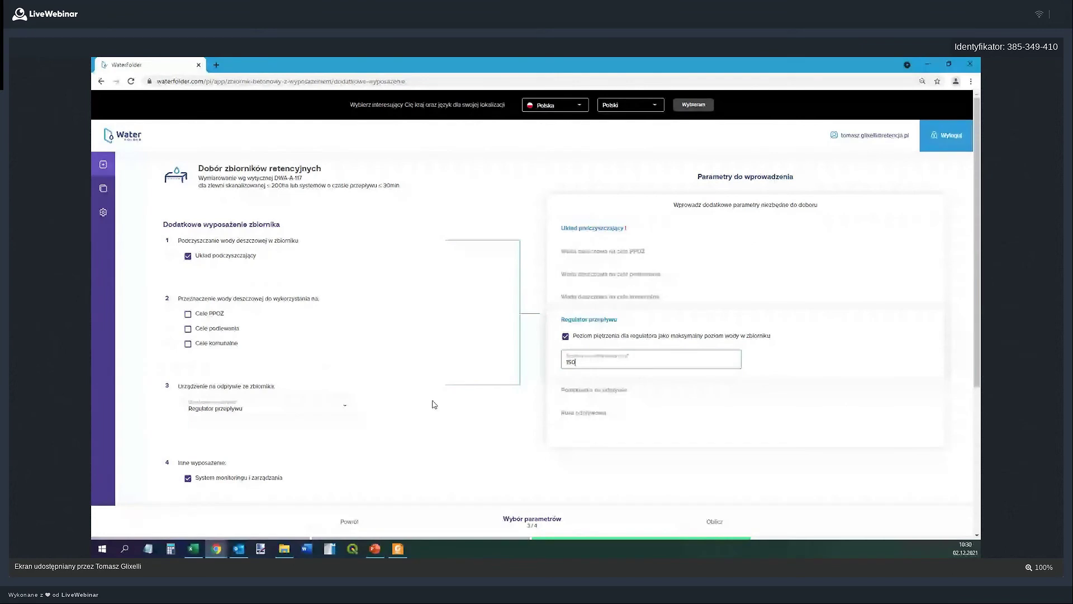
Step: Set the nominal rainfall intensity of the pretreatment system (Układ podczyszczający) to 15 dm³/(s ha)
{"action": "scroll", "coordinate": [477, 377], "scroll_direction": "down", "scroll_amount": 1}
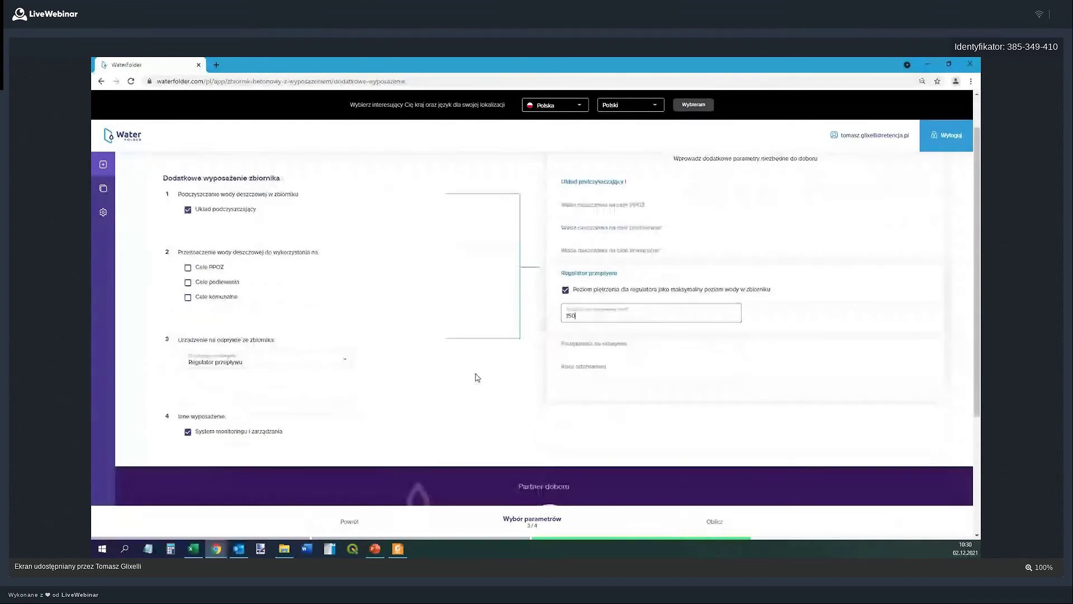
{"action": "scroll", "coordinate": [525, 424], "scroll_direction": "down", "scroll_amount": 3}
{"action": "scroll", "coordinate": [525, 425], "scroll_direction": "up", "scroll_amount": 2}
{"action": "scroll", "coordinate": [527, 420], "scroll_direction": "up", "scroll_amount": 3}
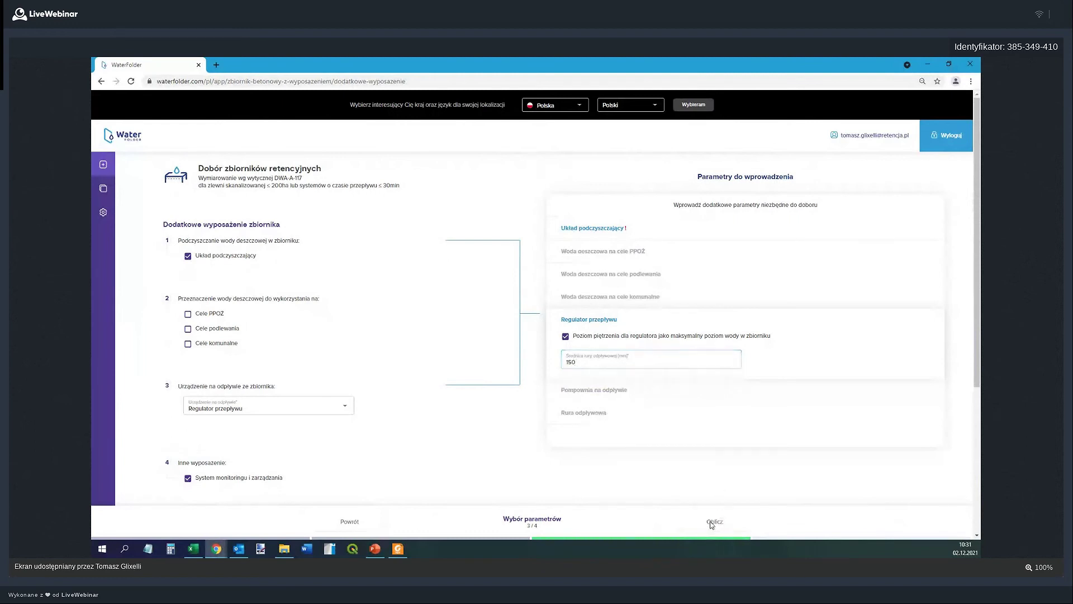
{"action": "scroll", "coordinate": [663, 435], "scroll_direction": "down", "scroll_amount": 1}
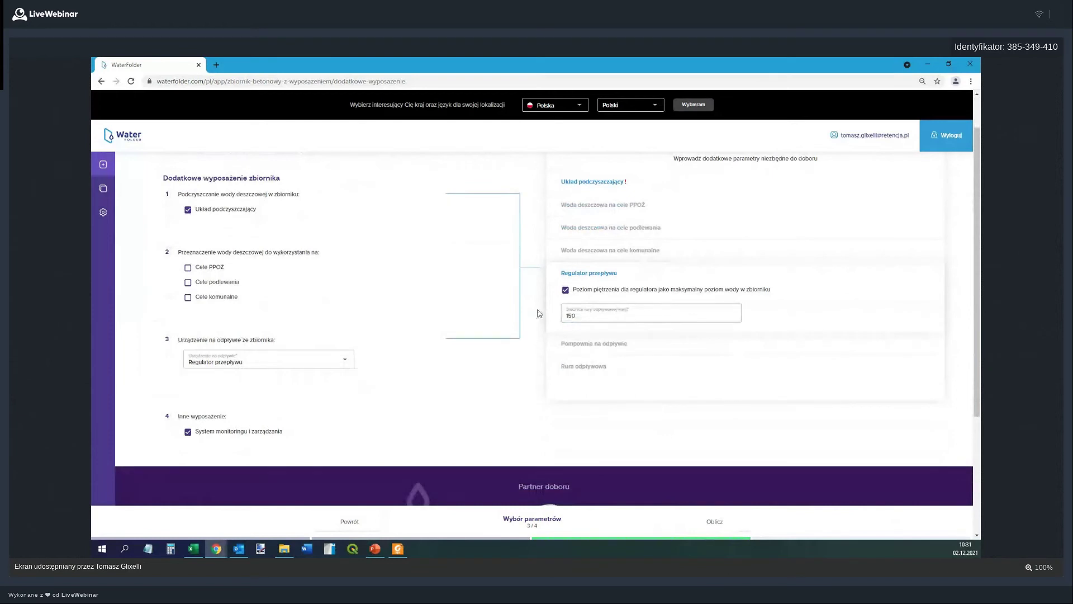
{"action": "scroll", "coordinate": [542, 301], "scroll_direction": "up", "scroll_amount": 1}
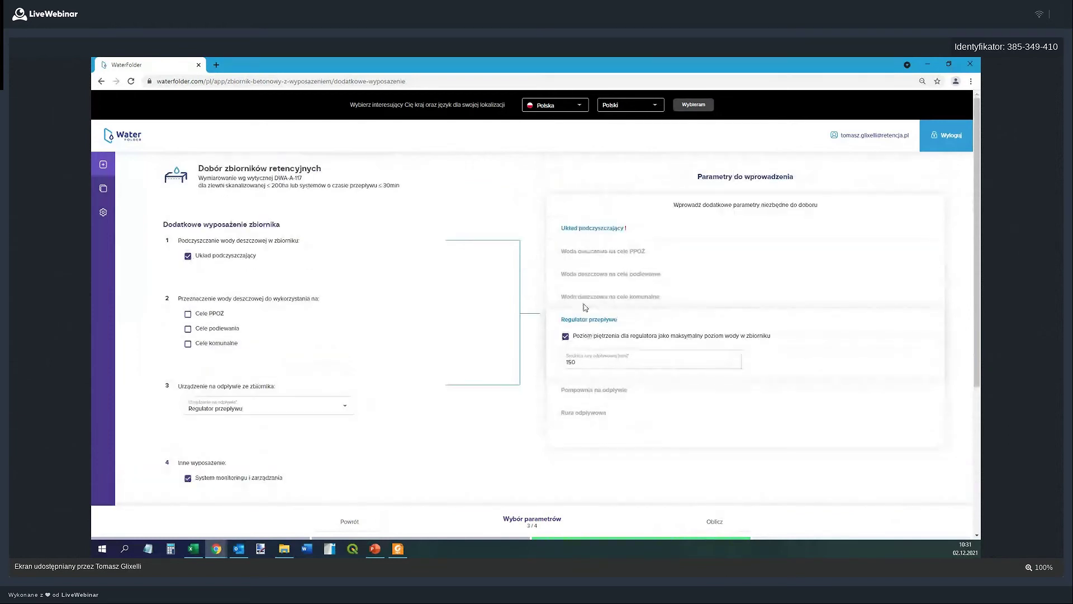
{"action": "left_click", "coordinate": [574, 230]}
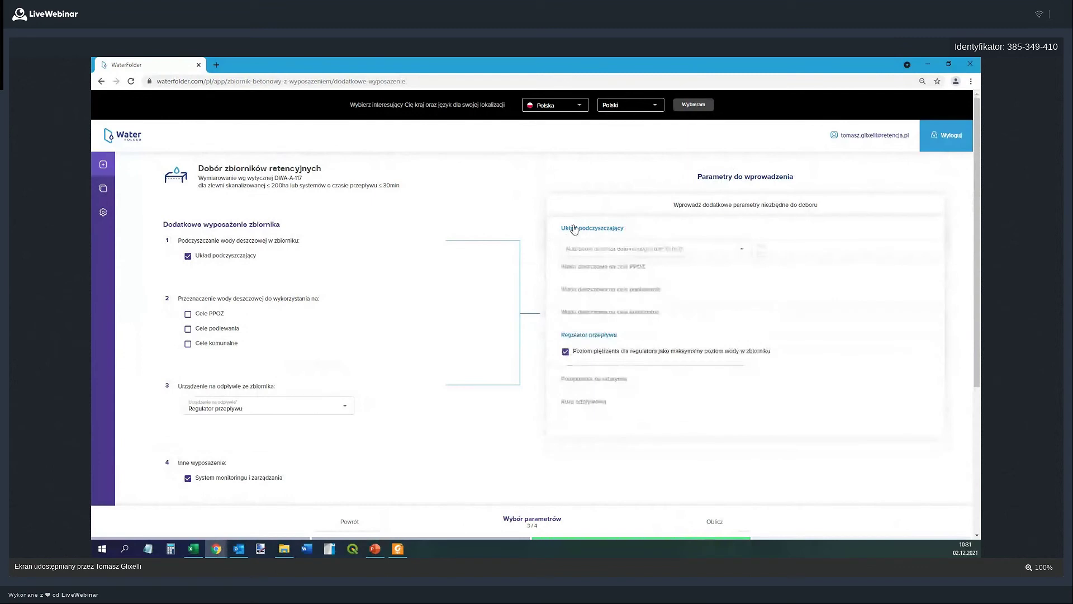
{"action": "left_click", "coordinate": [588, 249]}
{"action": "left_click", "coordinate": [582, 253]}
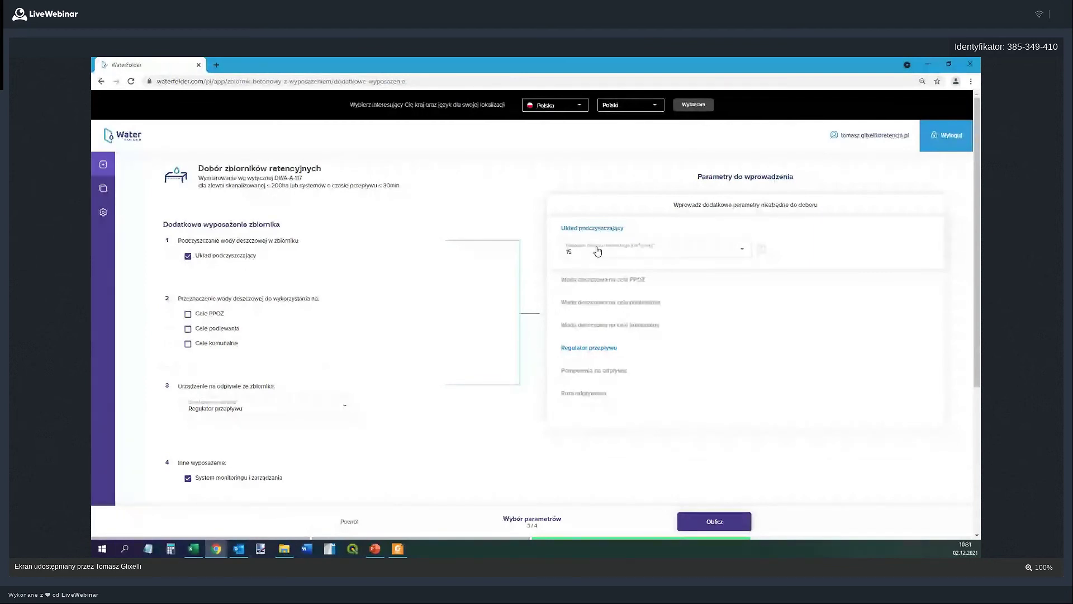
Step: Exclude the pretreatment system (Układ podczyszczający) from the tank equipment and calculate the tank selection
{"action": "left_click", "coordinate": [188, 258]}
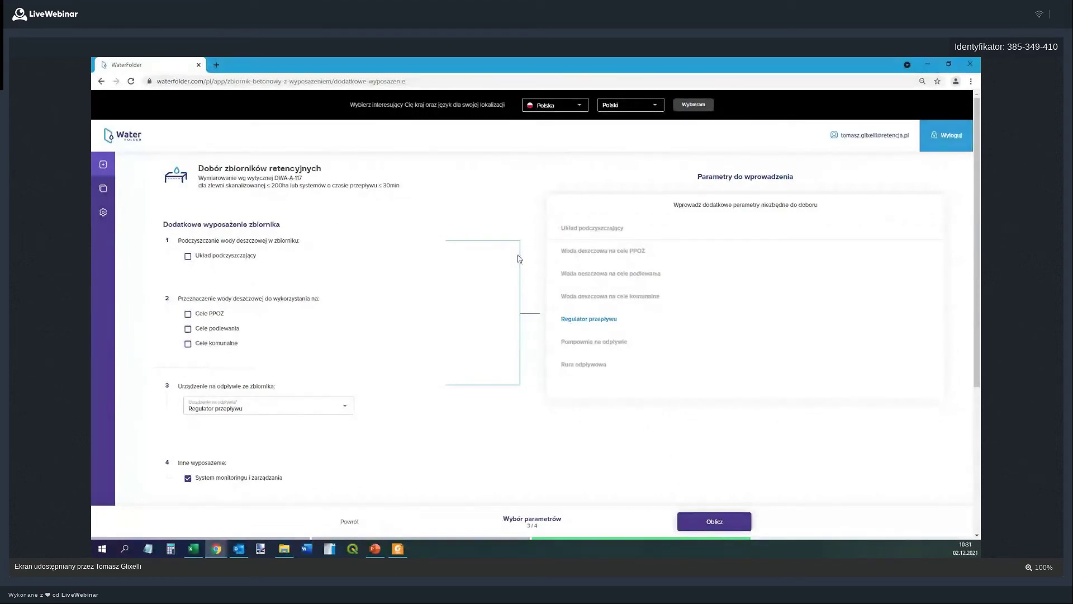
{"action": "left_click", "coordinate": [708, 523]}
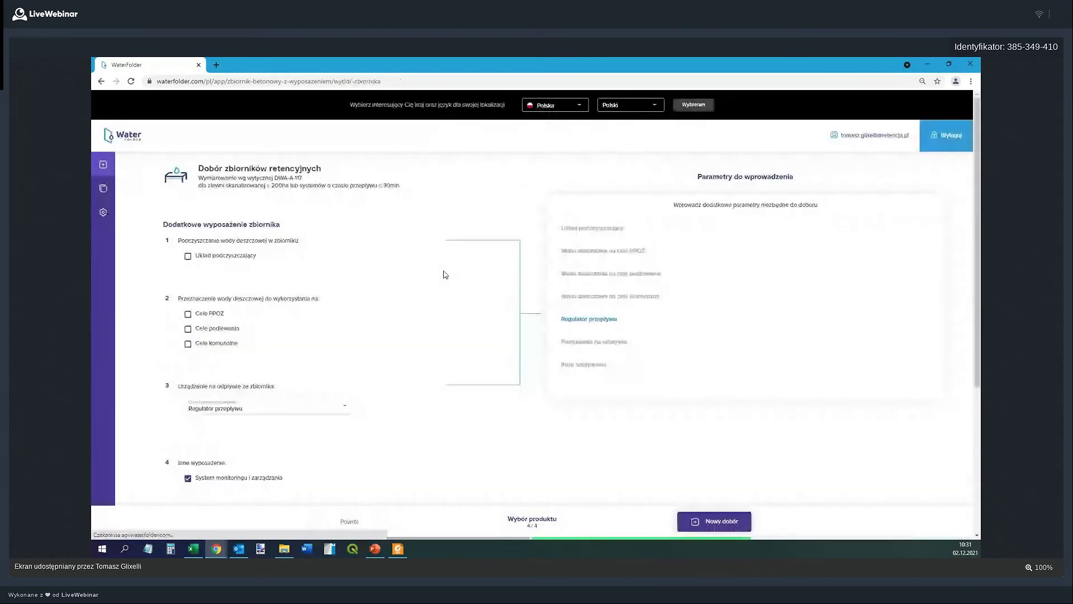
Step: Examine the charts of the minimum tank volume and the total inflow to the tank
{"action": "scroll", "coordinate": [482, 259], "scroll_direction": "down", "scroll_amount": 1}
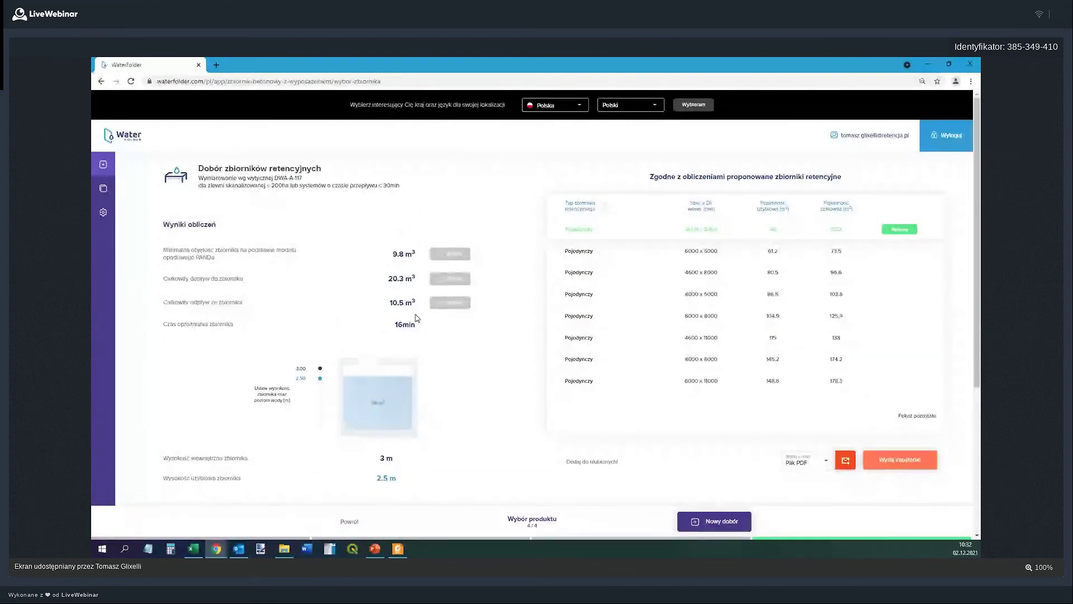
{"action": "left_click", "coordinate": [448, 255]}
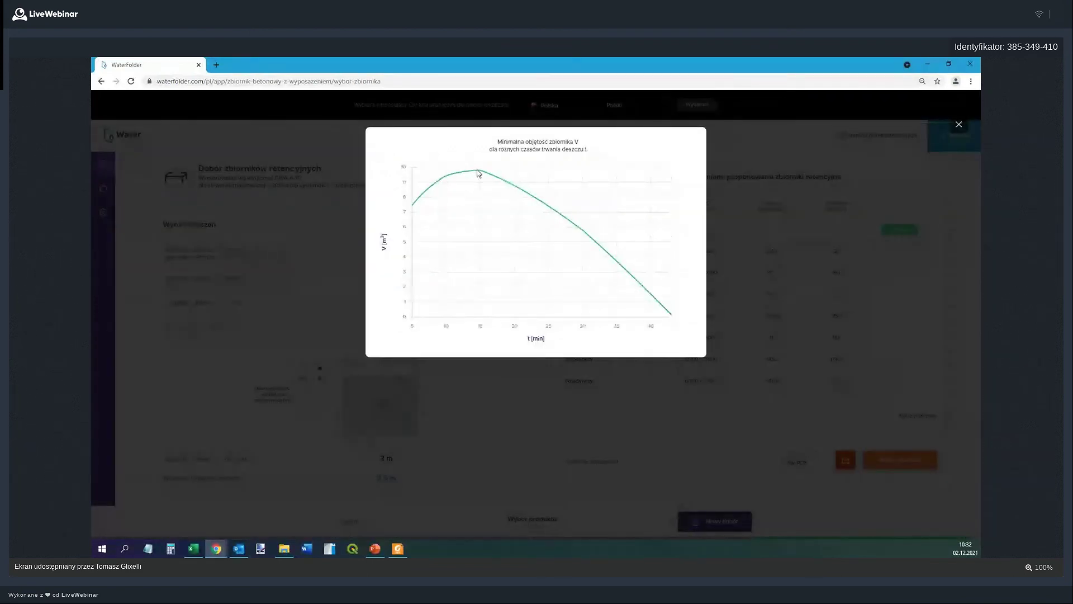
{"action": "left_click", "coordinate": [743, 207]}
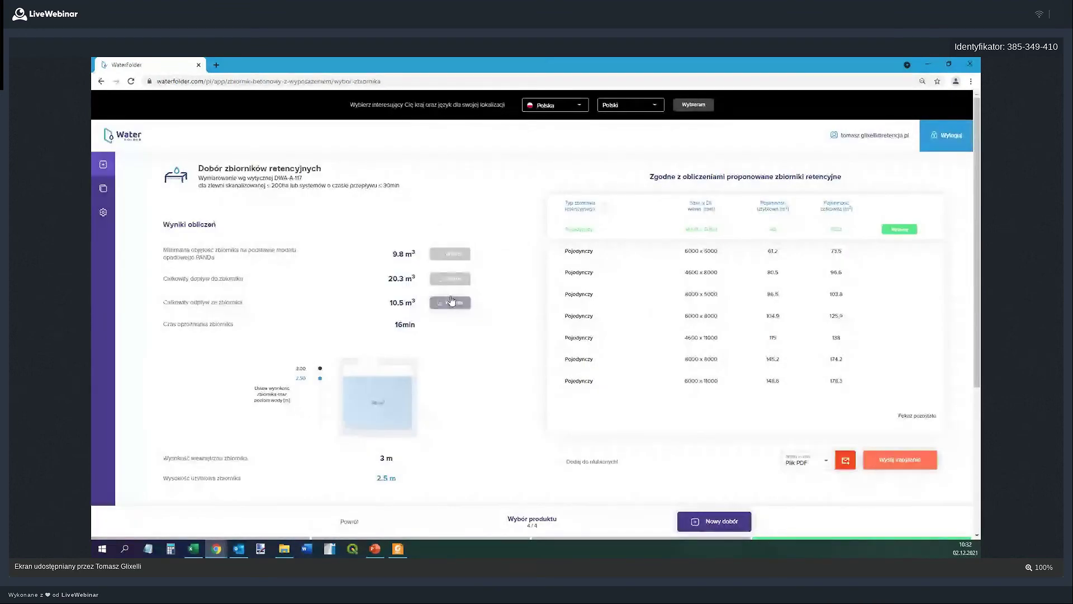
{"action": "left_click", "coordinate": [454, 282]}
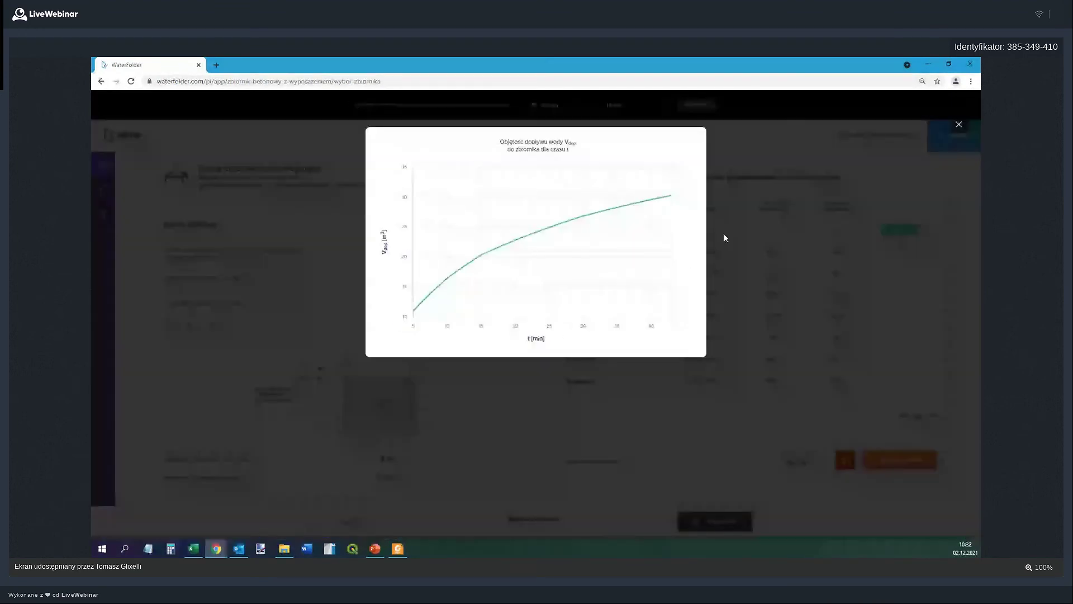
{"action": "left_click", "coordinate": [724, 238]}
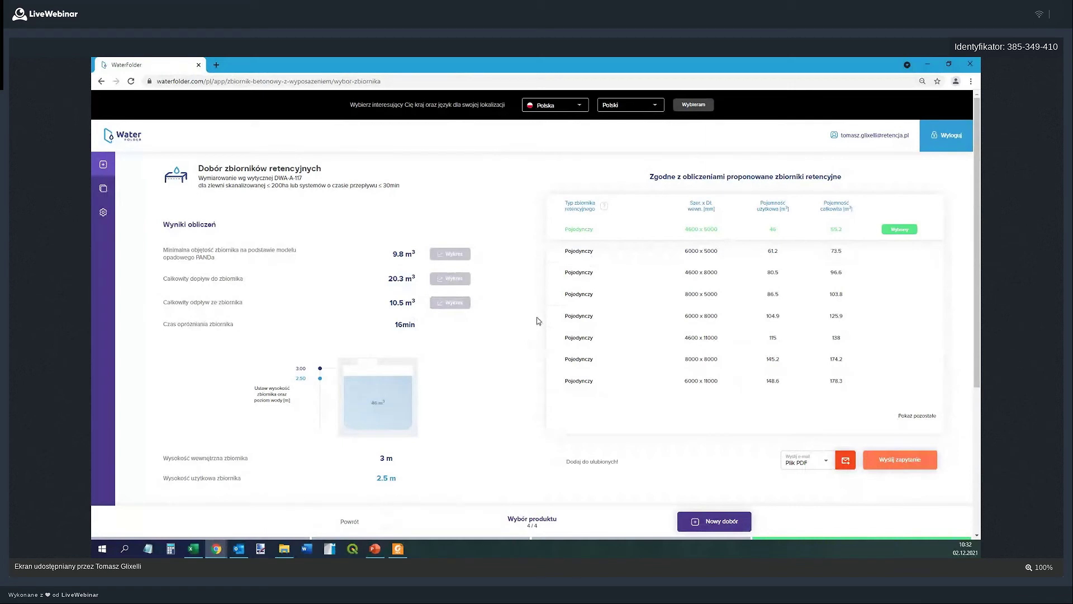
Step: Try the 4600 x 8000 tank, return to the 4600 x 5000 tank and set its usable height to 2.39 m
{"action": "left_click", "coordinate": [592, 274]}
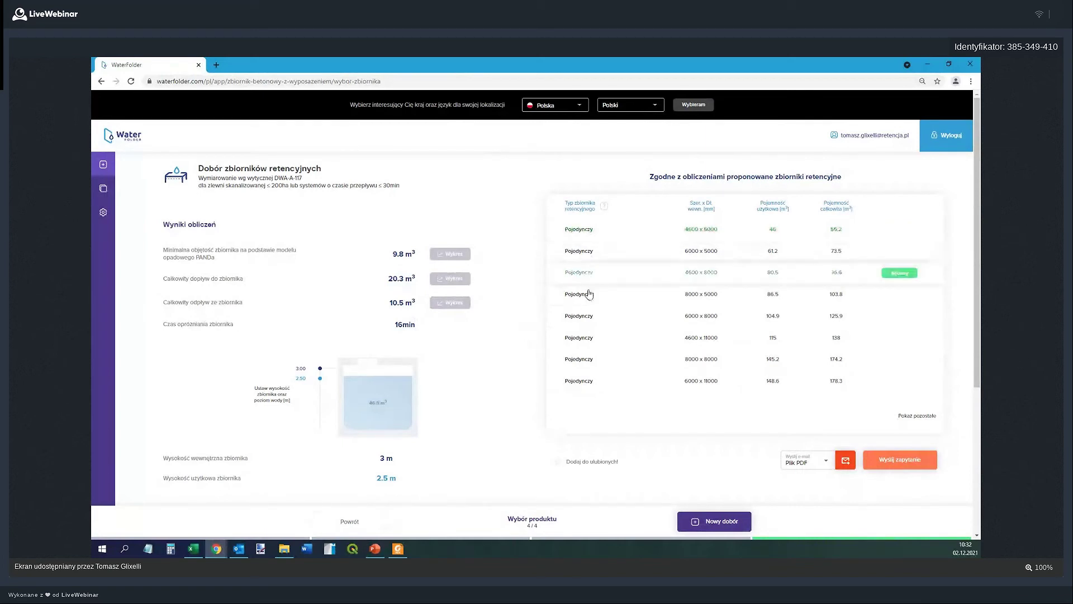
{"action": "left_click", "coordinate": [591, 236]}
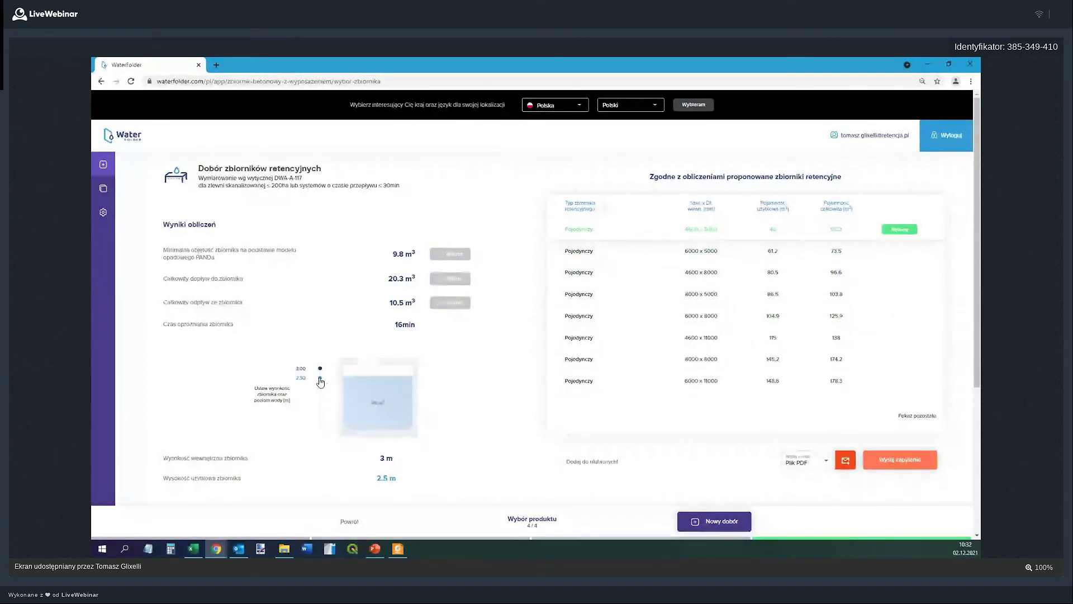
{"action": "left_click_drag", "start_coordinate": [320, 381], "coordinate": [321, 385]}
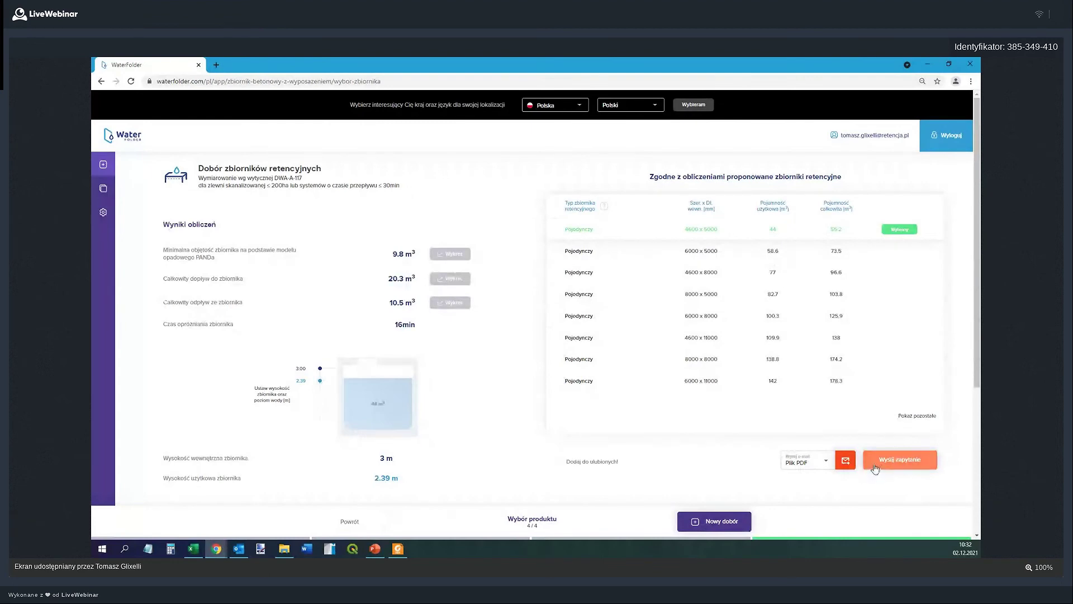
Step: View the option for e-mailing the results as a PDF file and close it without sending
{"action": "left_click", "coordinate": [846, 461]}
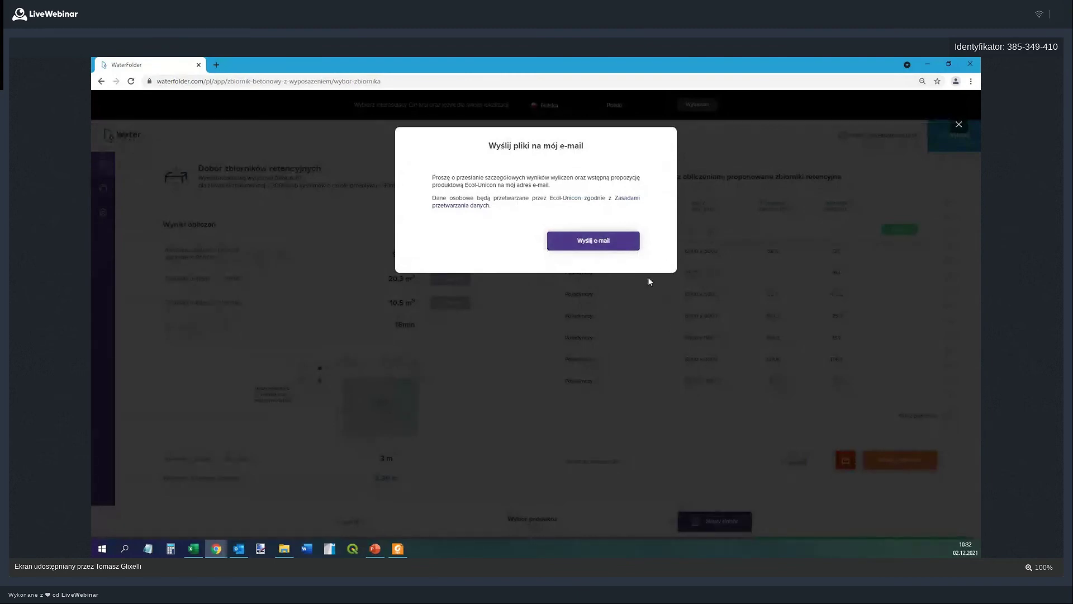
{"action": "left_click", "coordinate": [663, 318]}
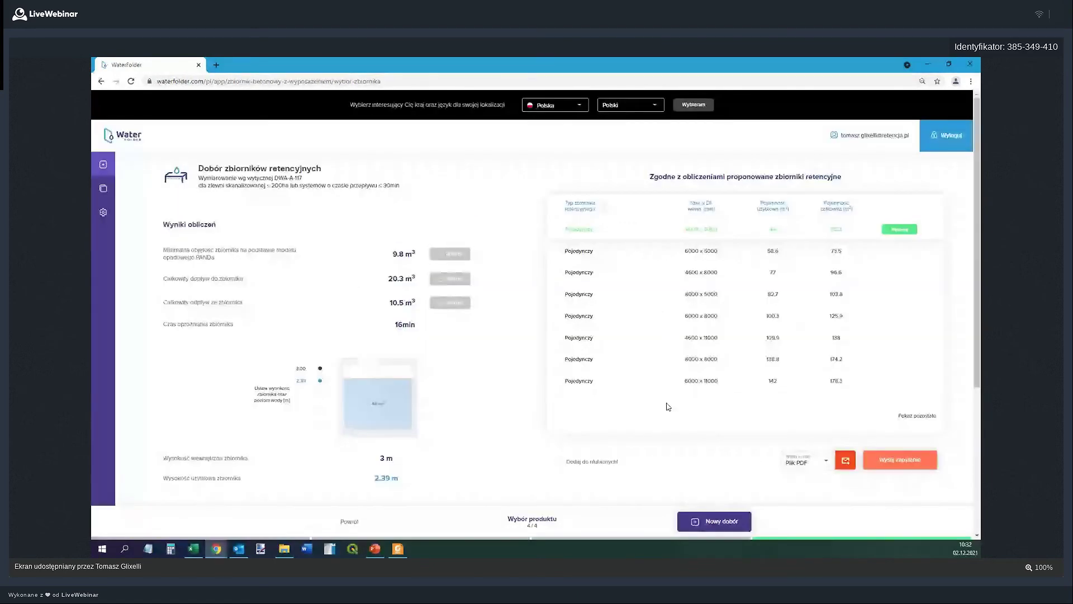